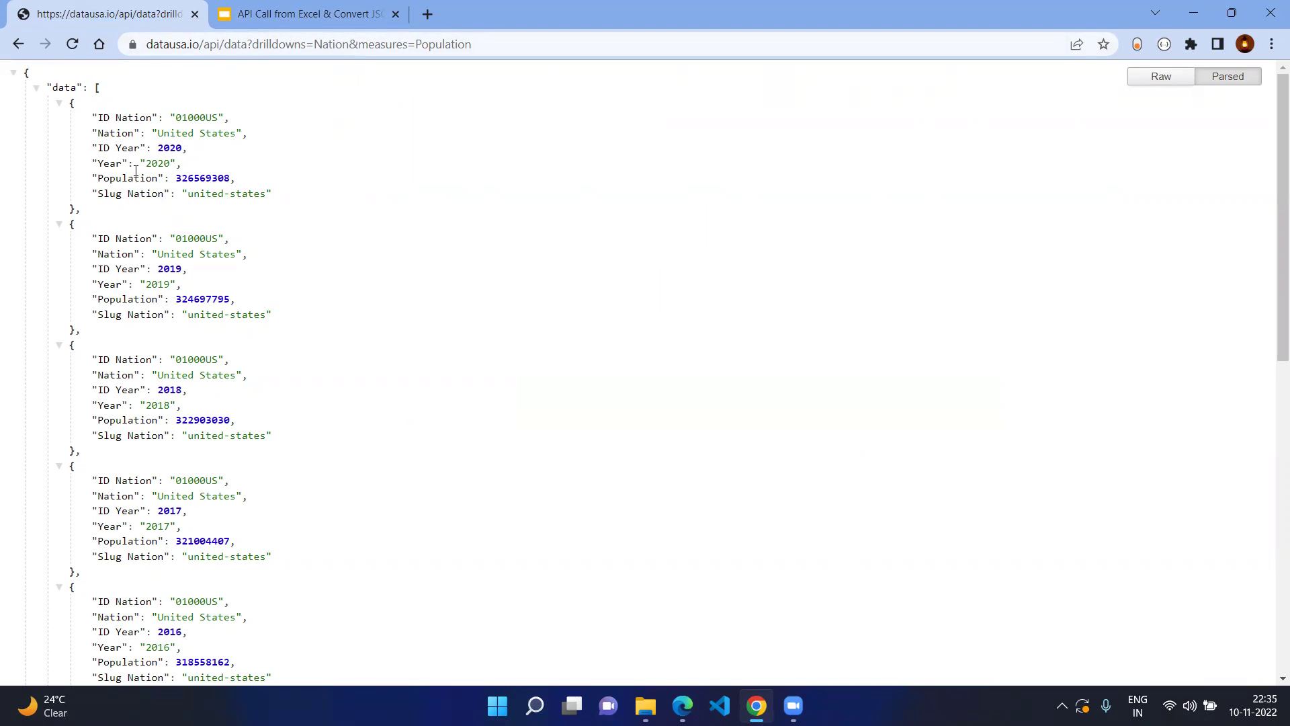
Launch Excel from the system search and start a blank workbook
scroll(135, 207, down, 3)
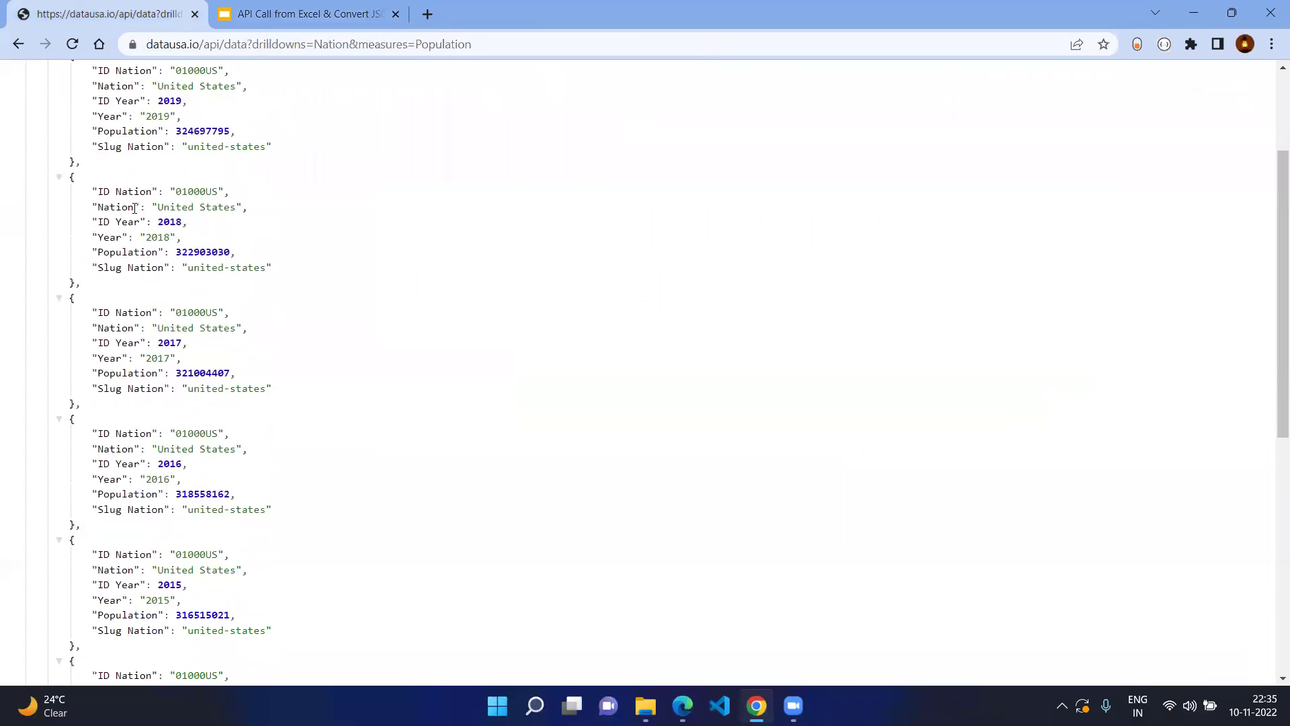
scroll(135, 208, up, 3)
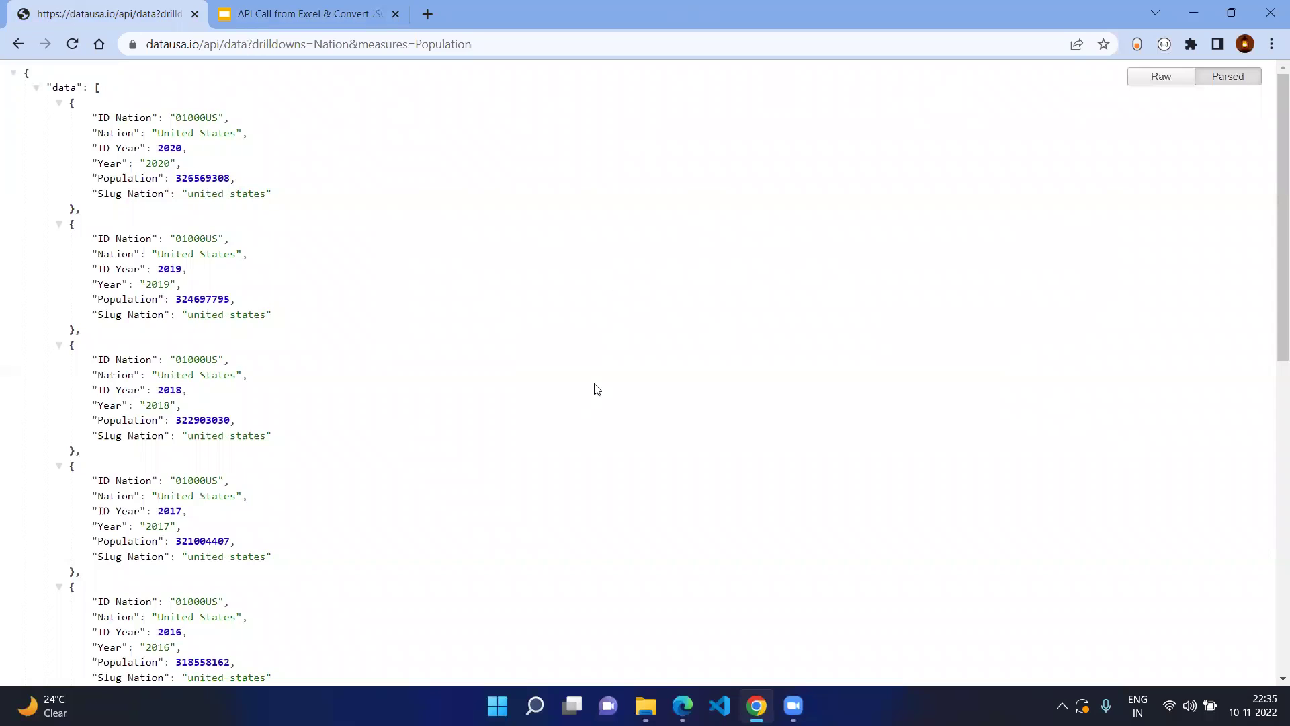
key(super)
text(excel)
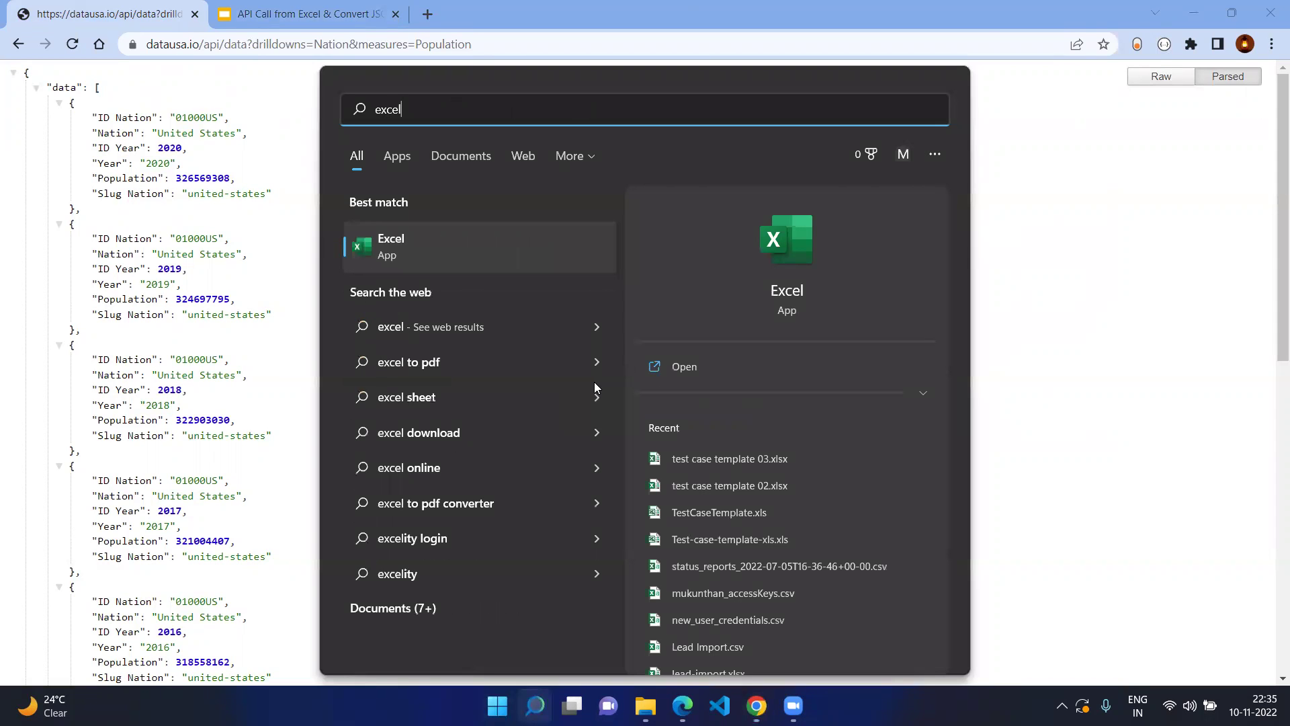
key(Return)
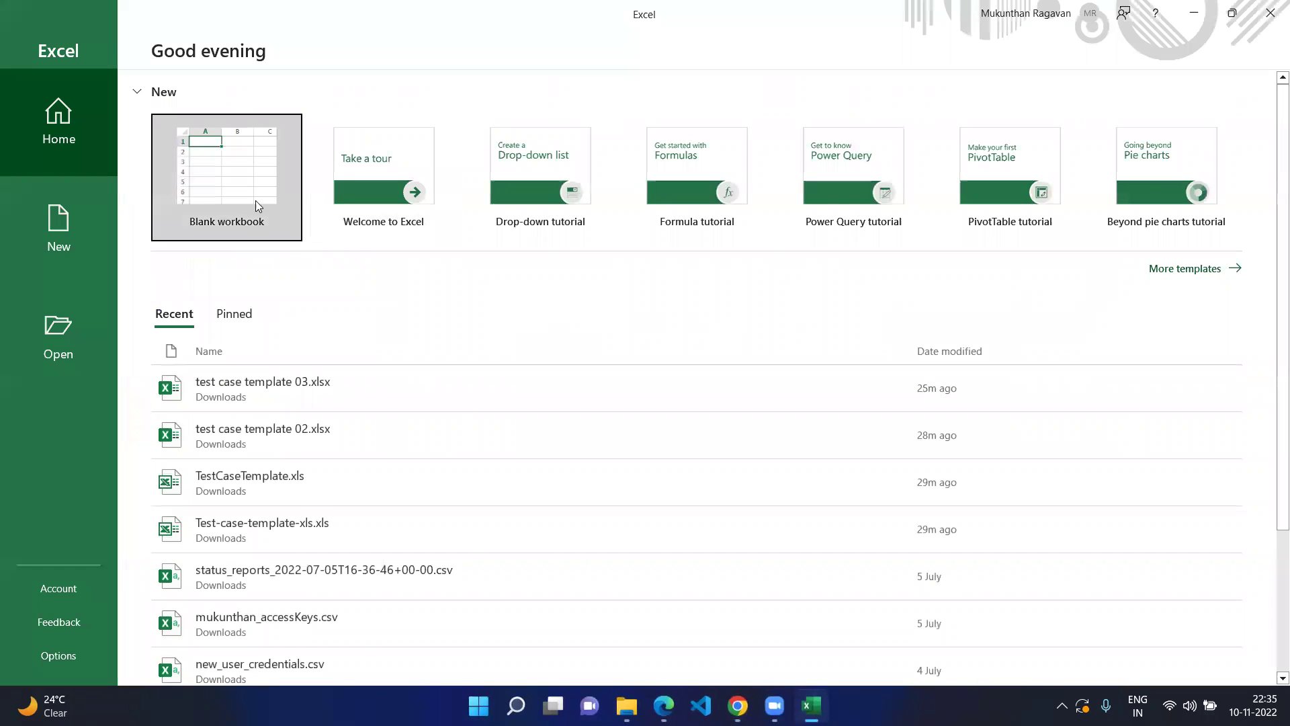
click(256, 200)
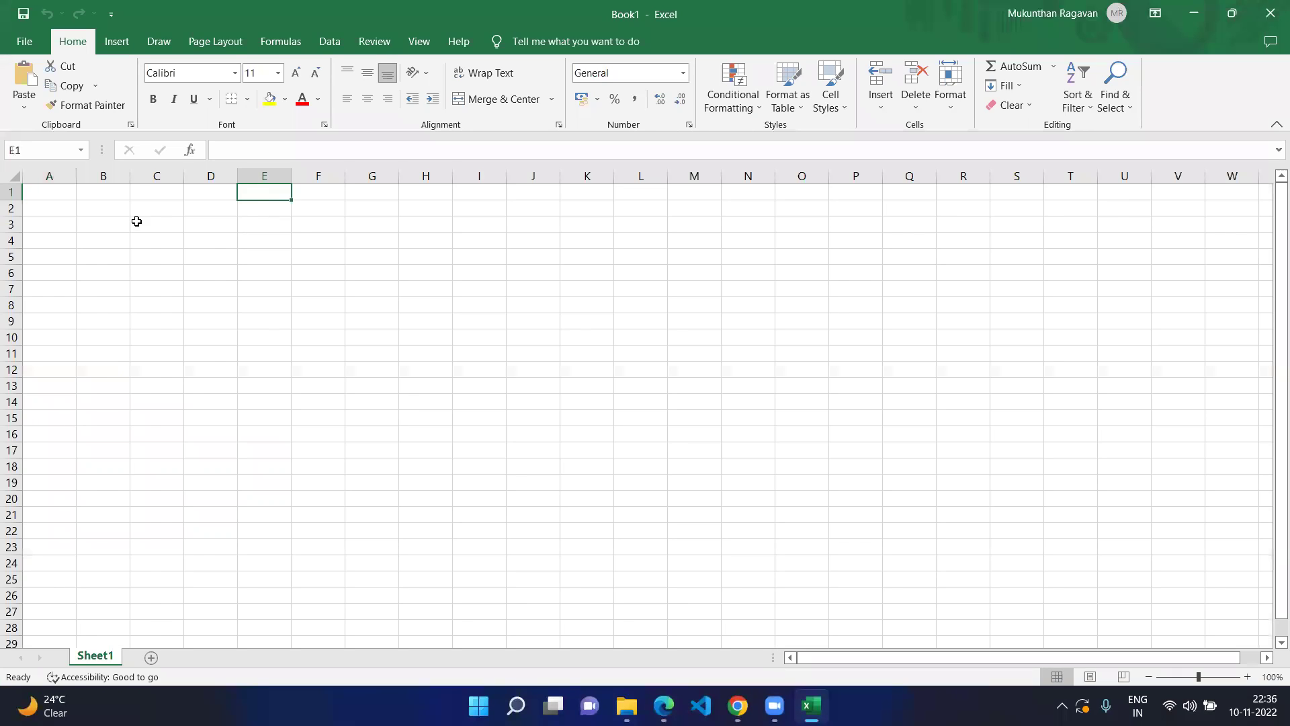
Copy the population API address from the browser's address bar
key(alt+Tab)
click(488, 45)
key(ctrl+c)
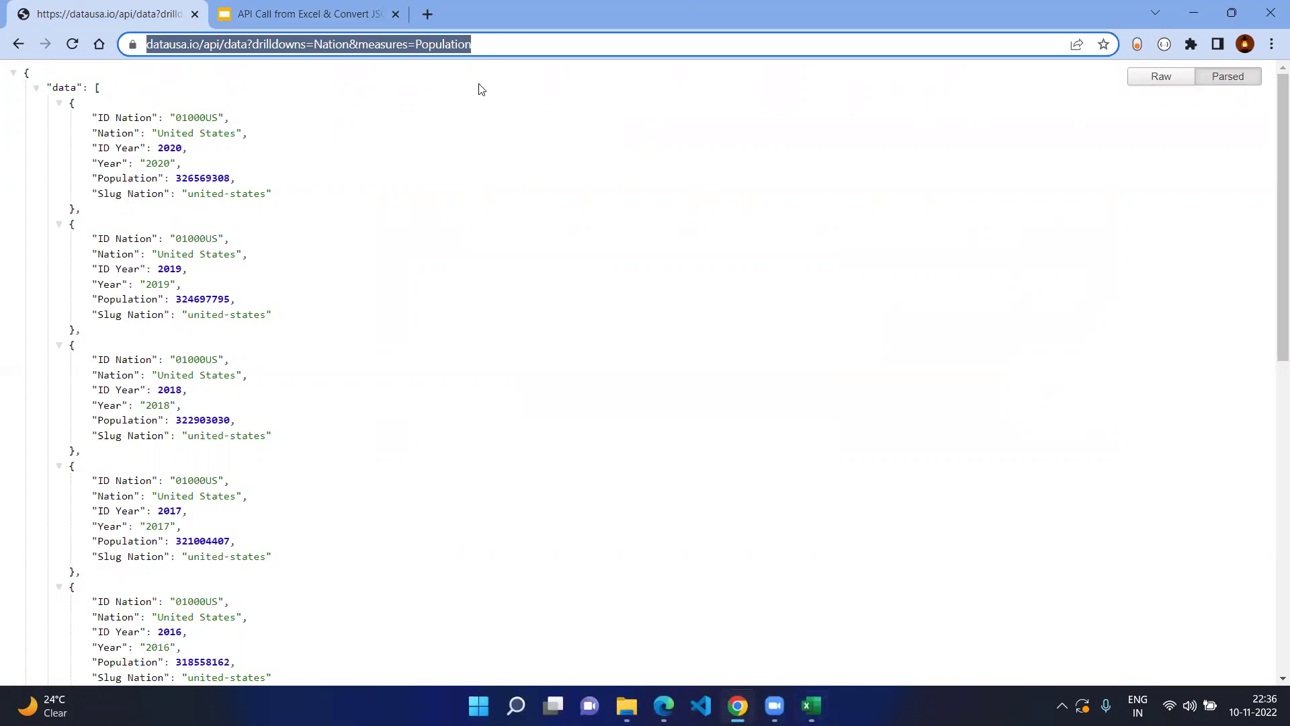
key(alt+Tab)
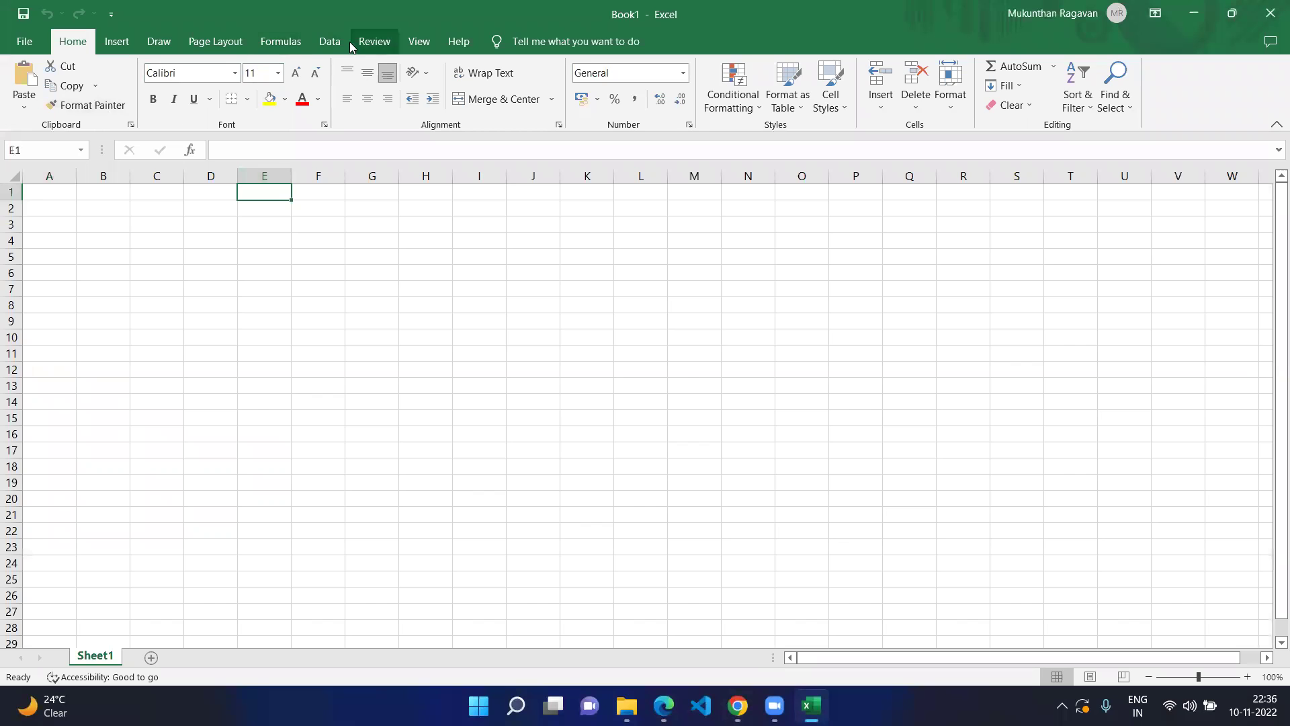
Start a From Web import under Data > Get Data > From Other Sources
click(329, 42)
click(24, 91)
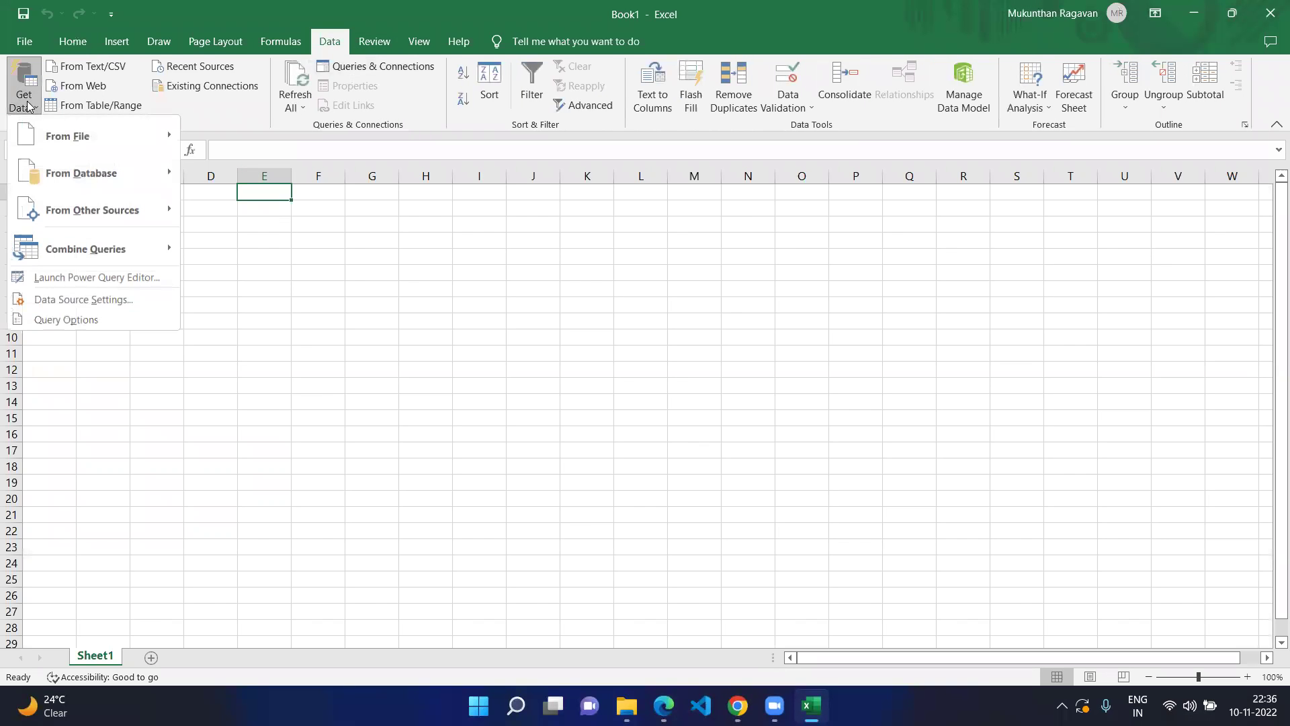
mouse_move(62, 219)
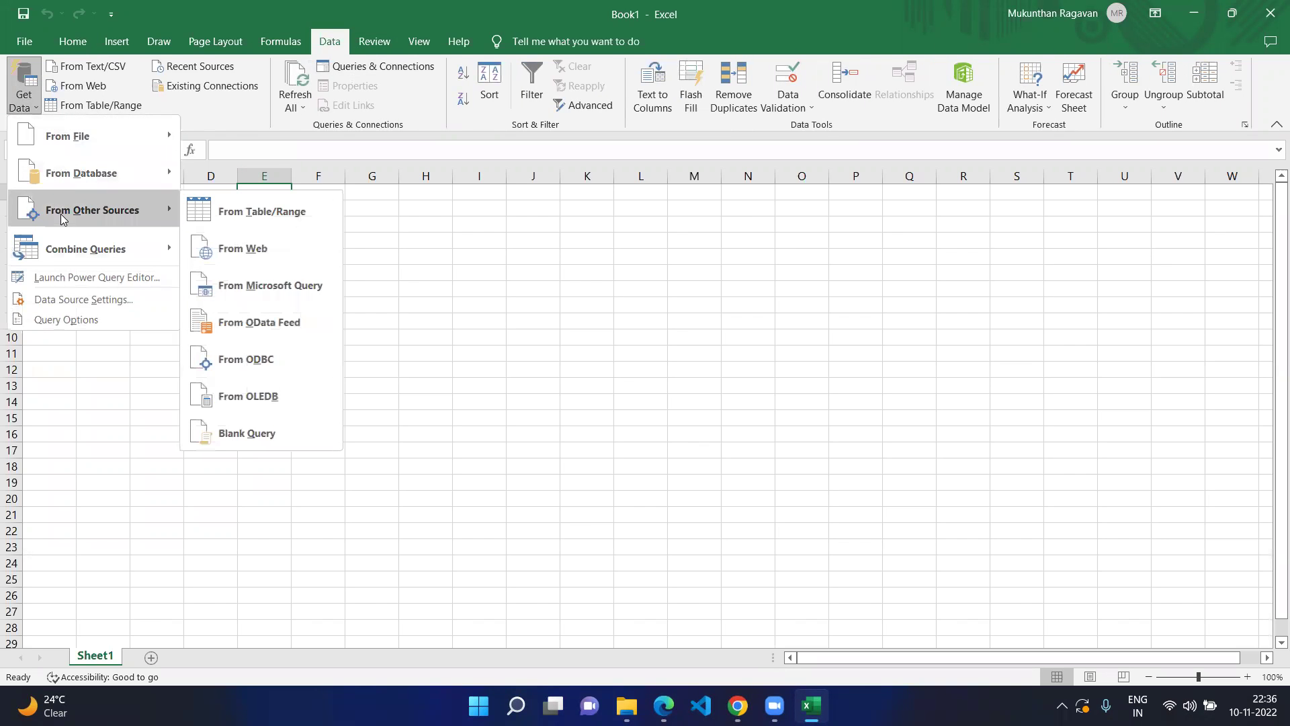
click(218, 250)
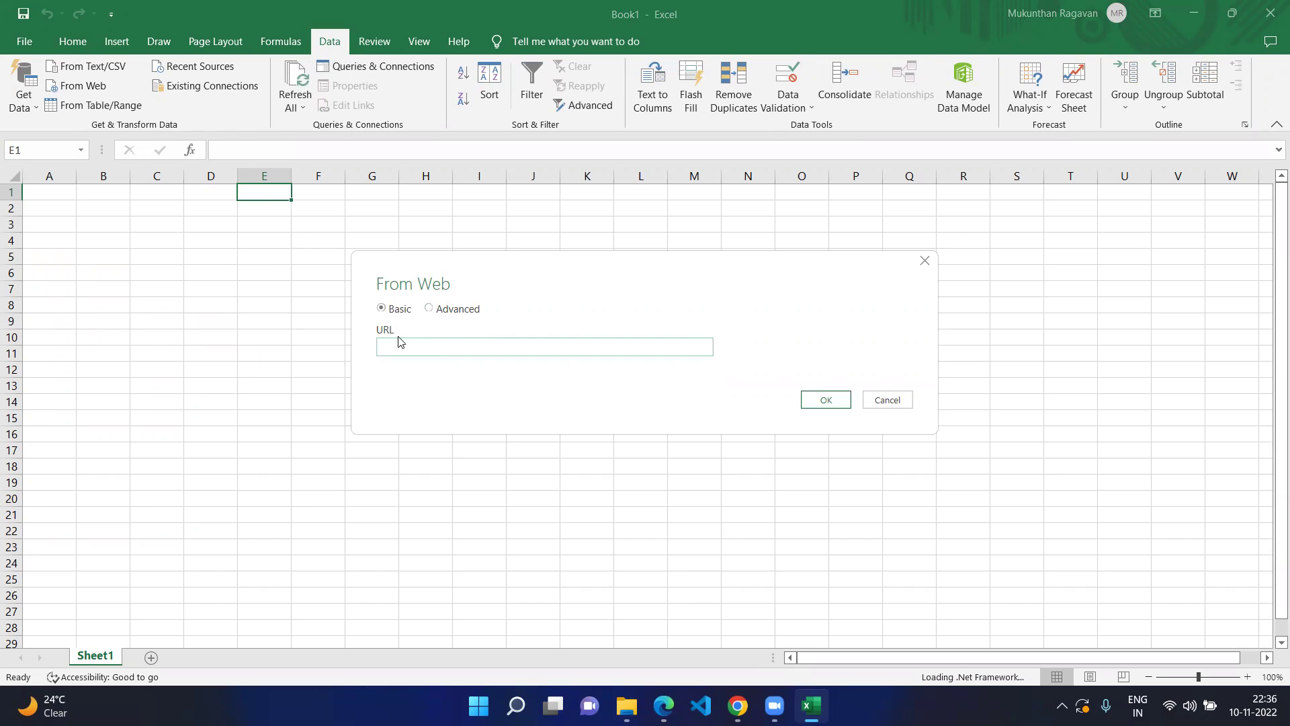
Paste the datausa.io population API URL into the basic From Web form and connect
key(ctrl+v)
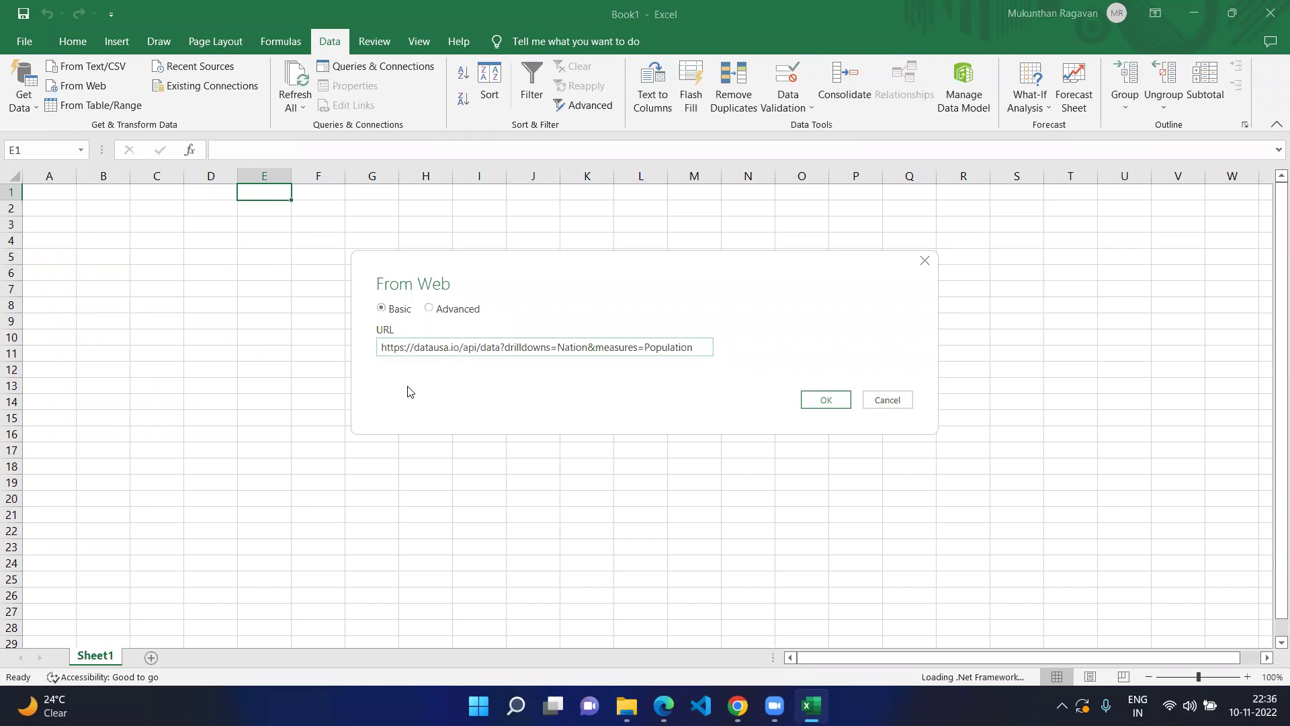
click(452, 311)
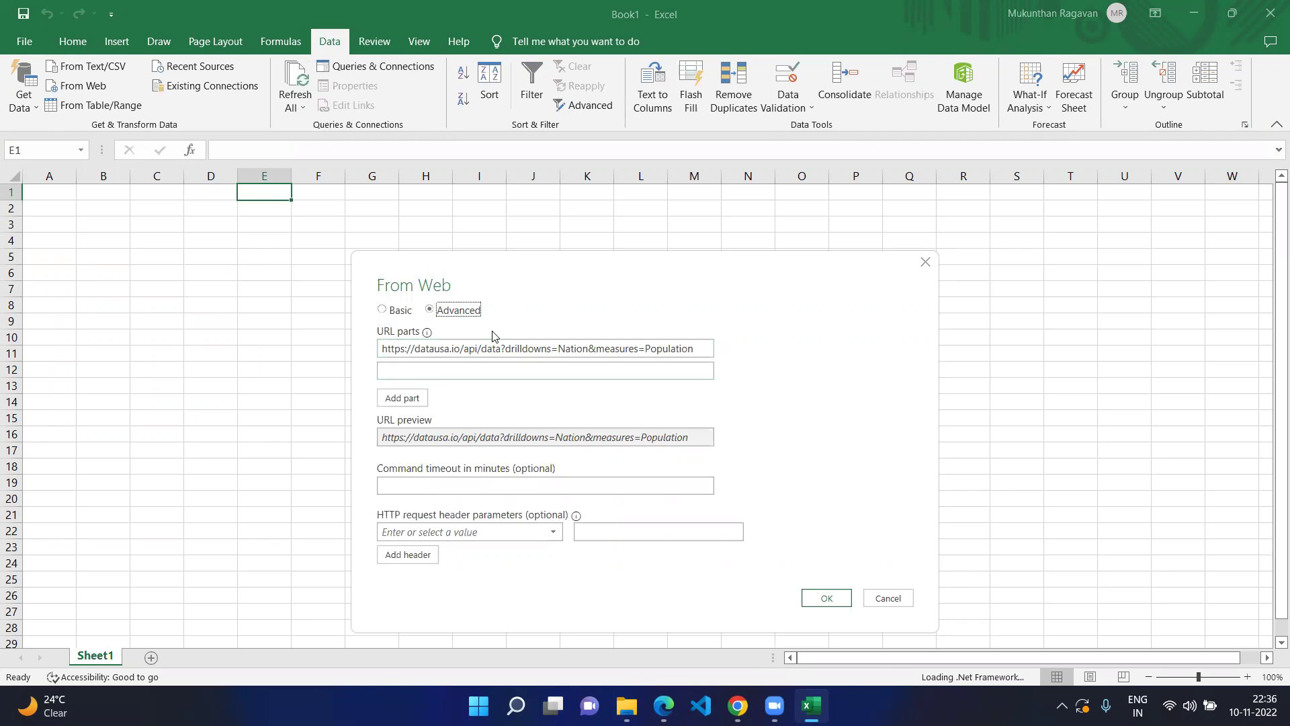
click(383, 312)
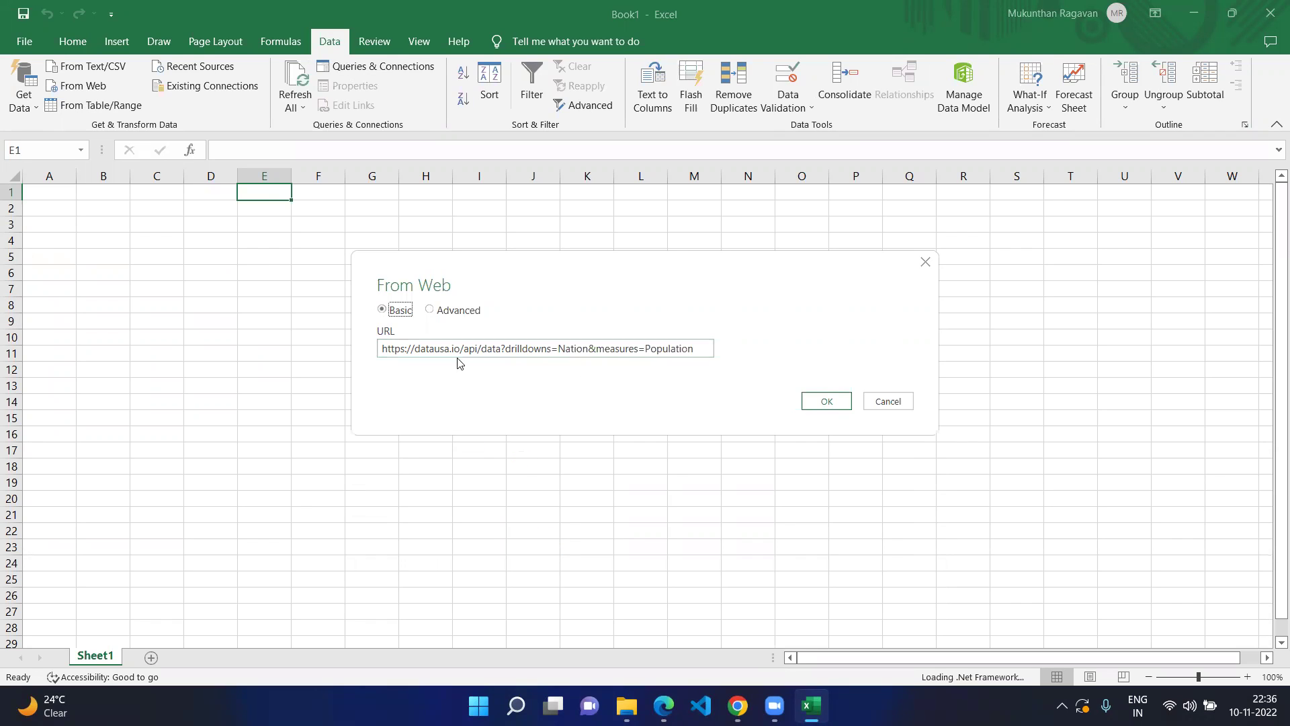
click(828, 403)
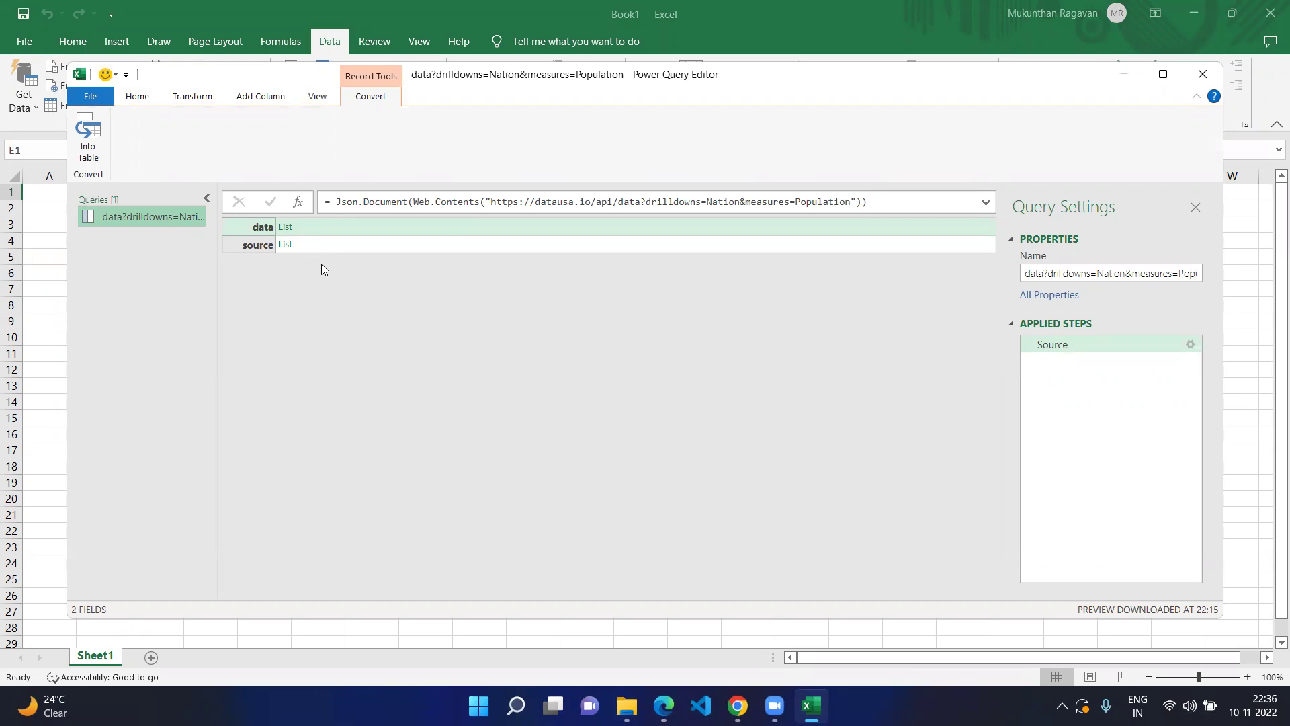
Compare the query's data and source List fields against the JSON response in the browser
key(alt+Tab)
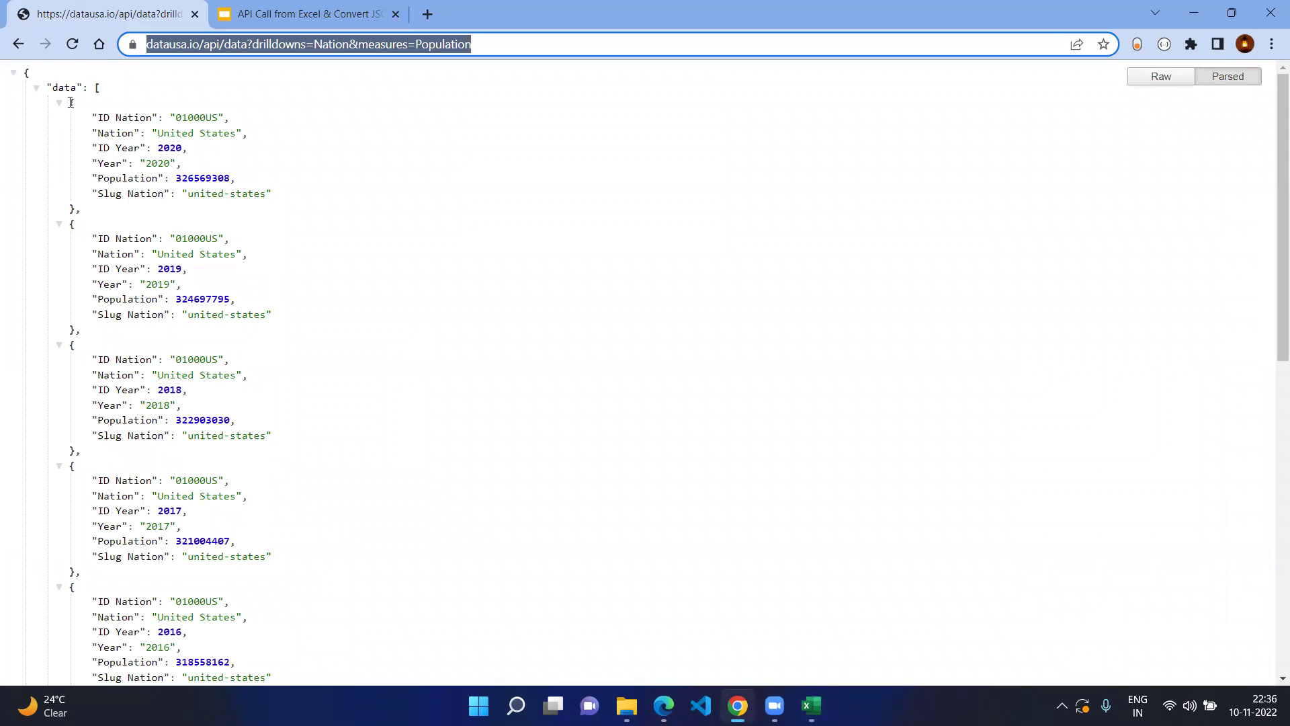
scroll(70, 102, down, 10)
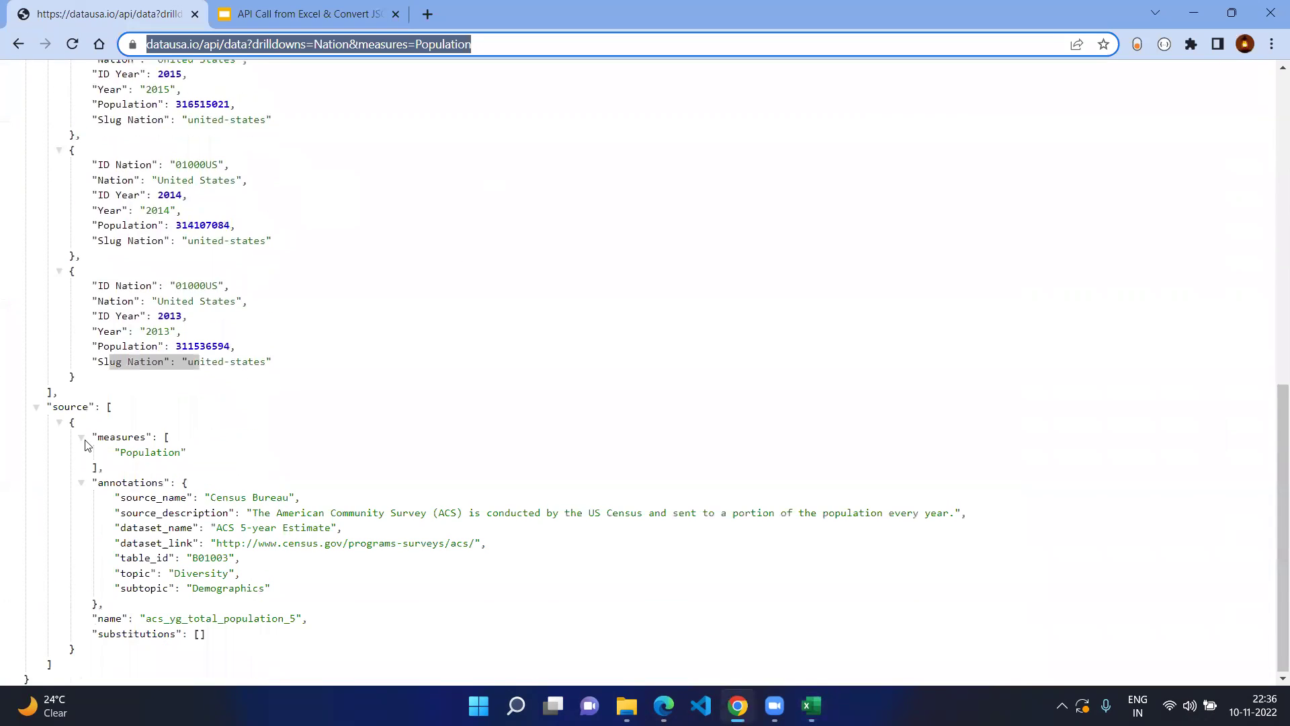
scroll(94, 418, up, 10)
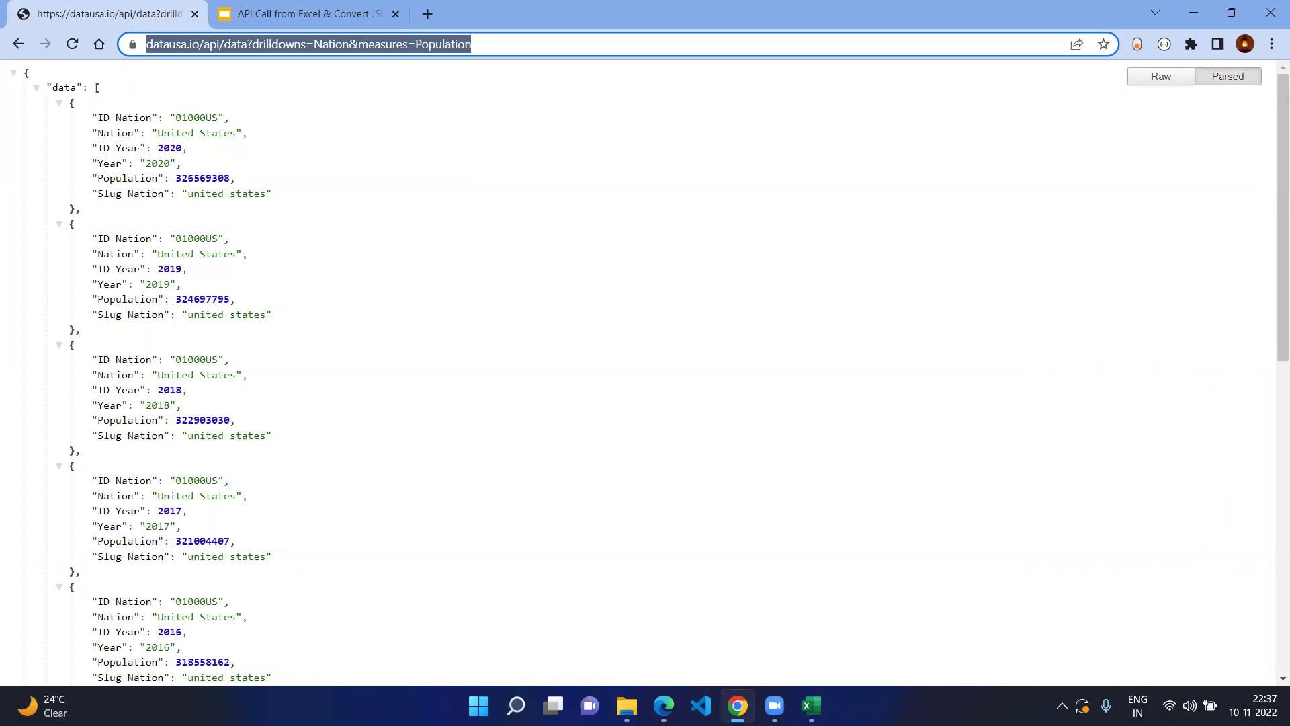
key(alt+Tab)
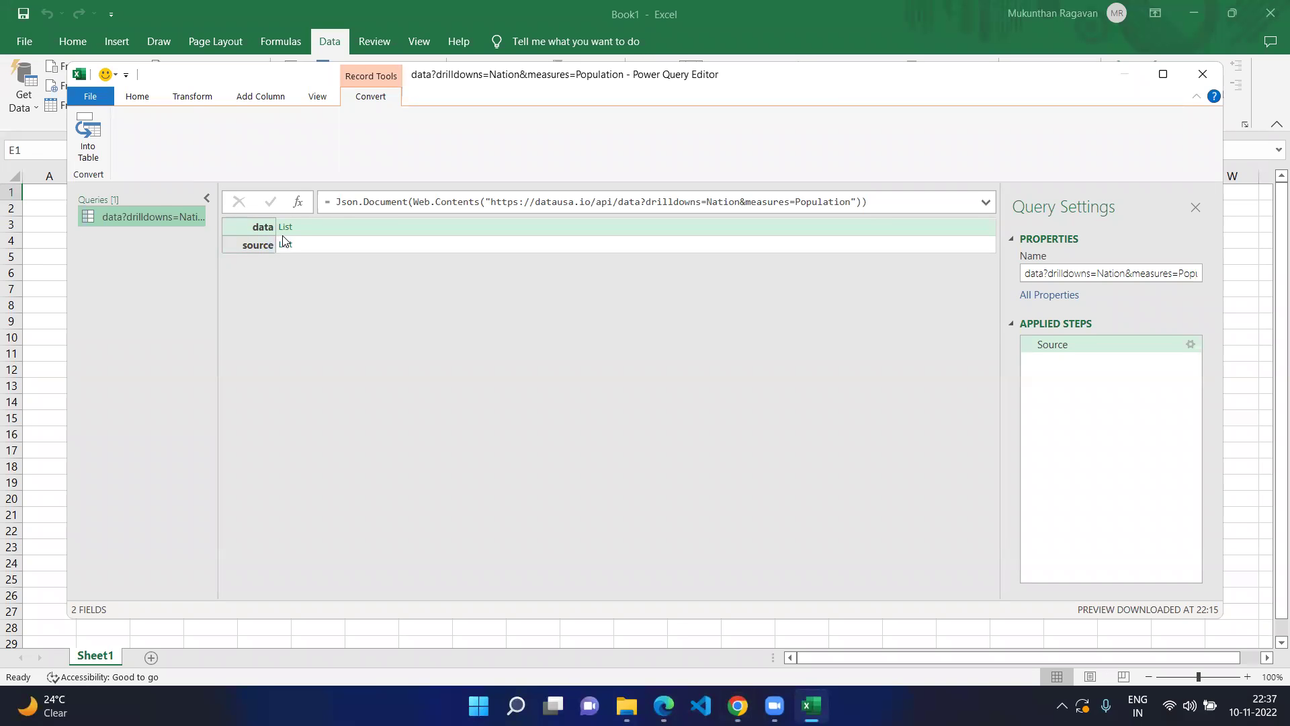
key(alt+Tab)
scroll(102, 422, down, 10)
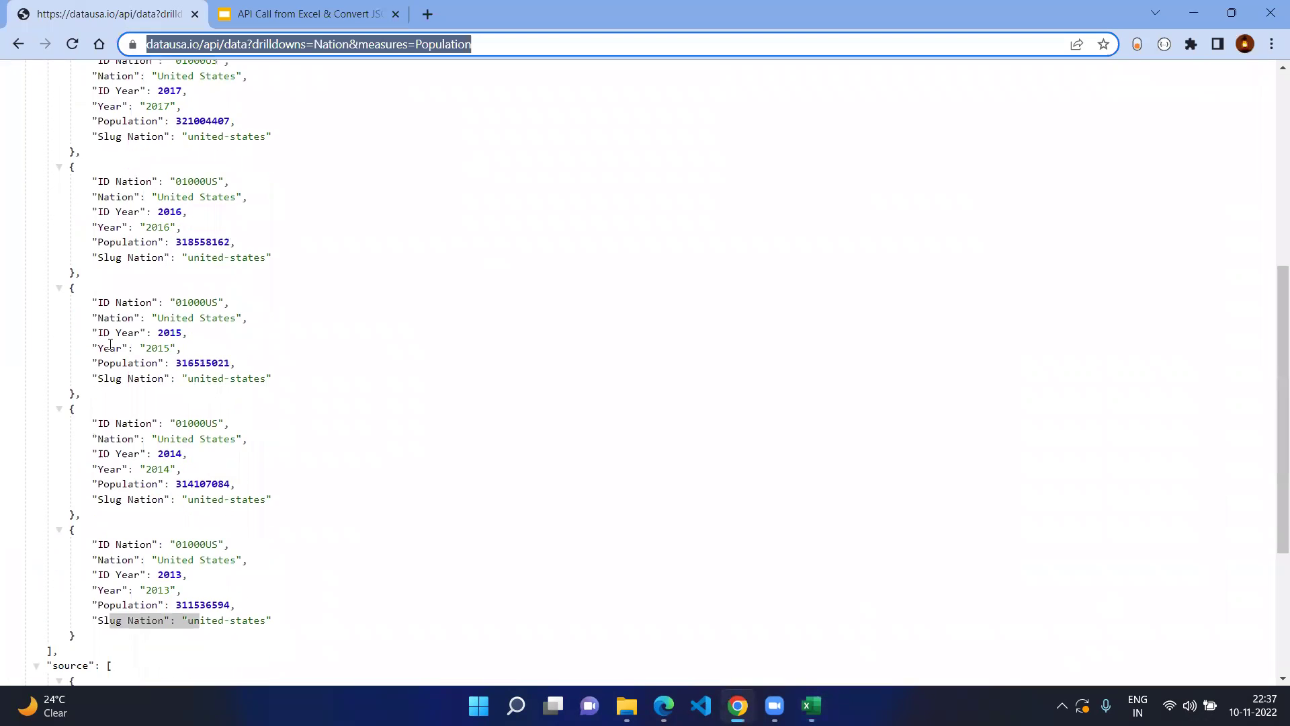
key(alt+Tab)
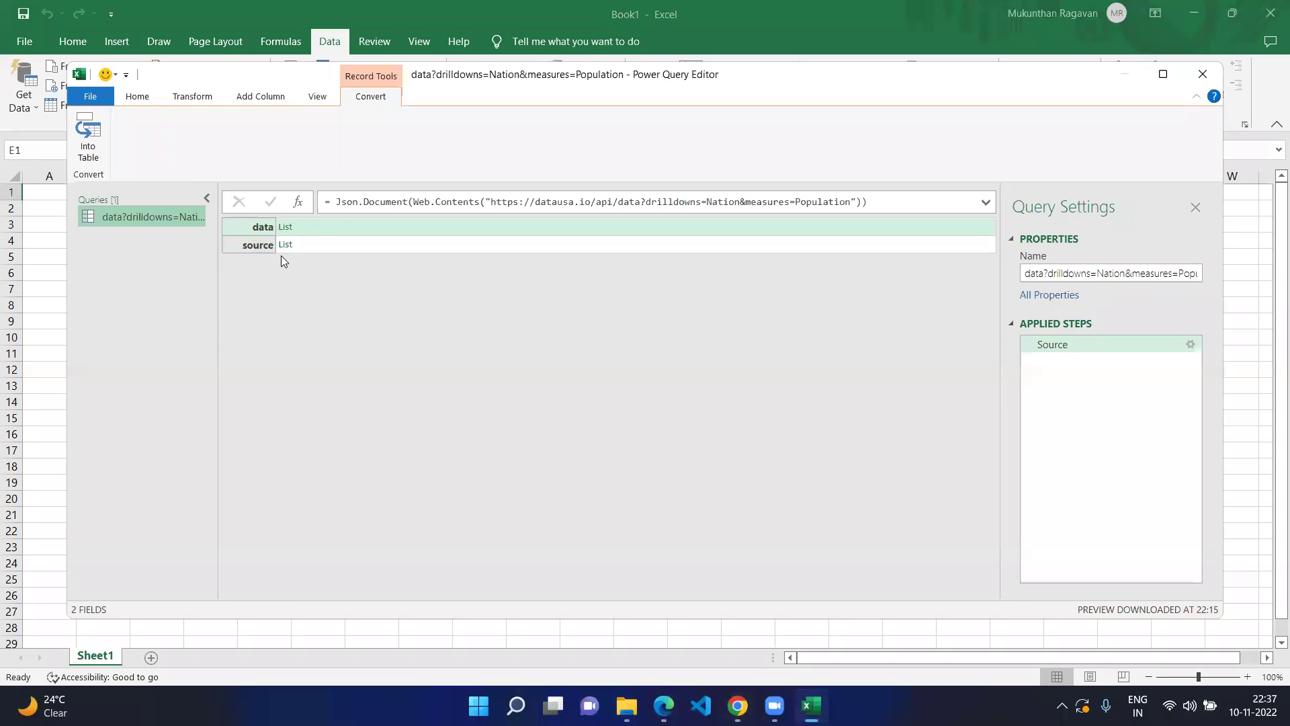
key(alt+Tab)
scroll(149, 243, up, 10)
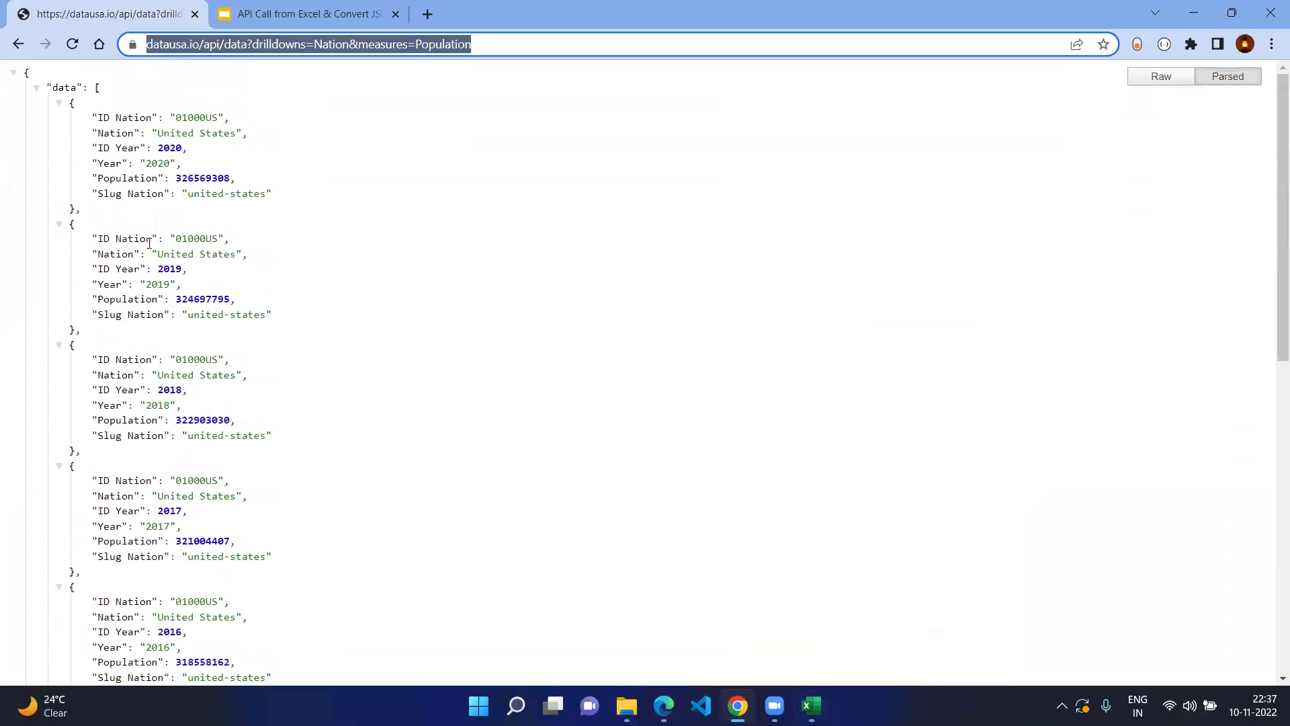
key(alt+Tab)
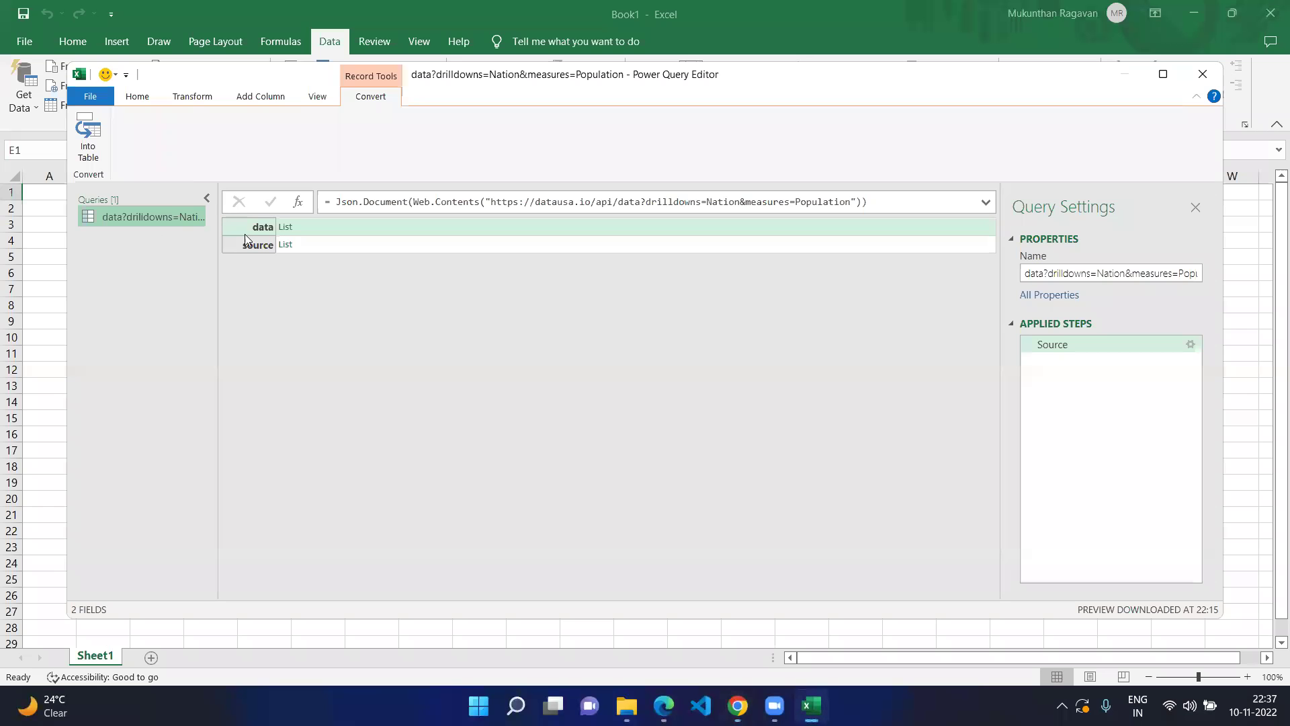
Convert the record into a Name/Value table and expand the Value lists into nine rows
right_click(308, 230)
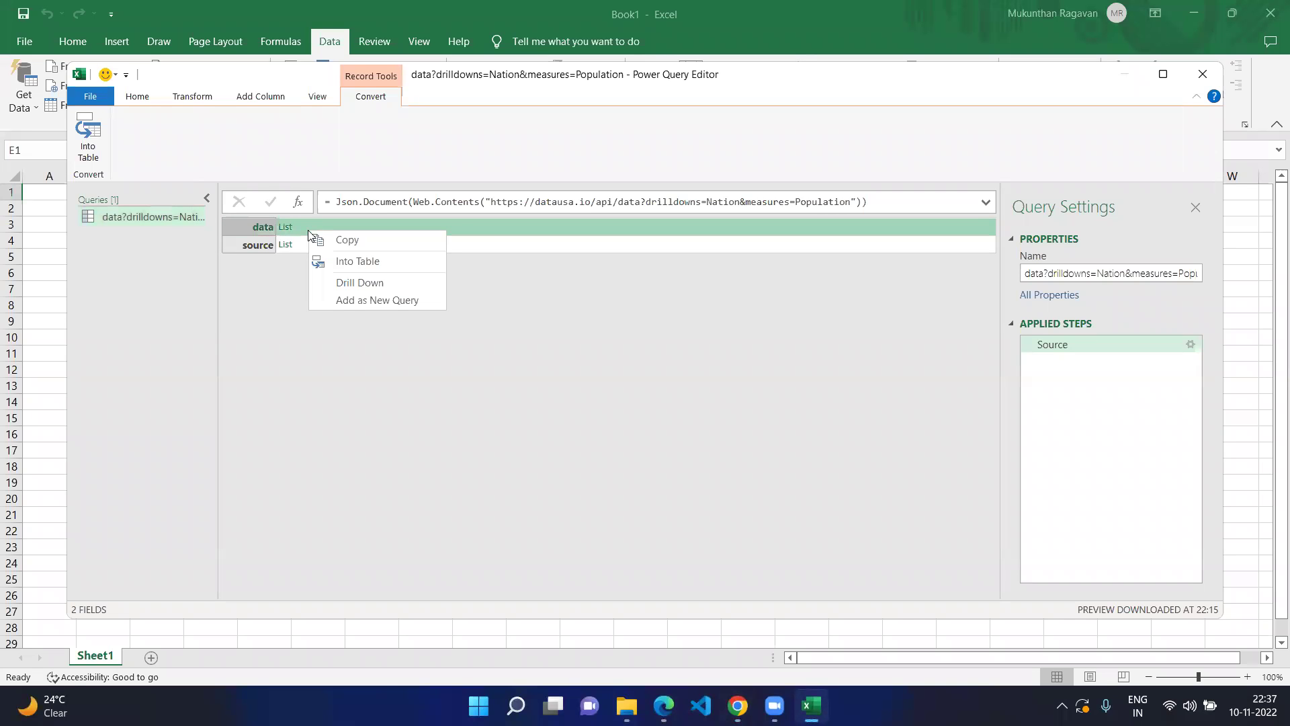
click(337, 262)
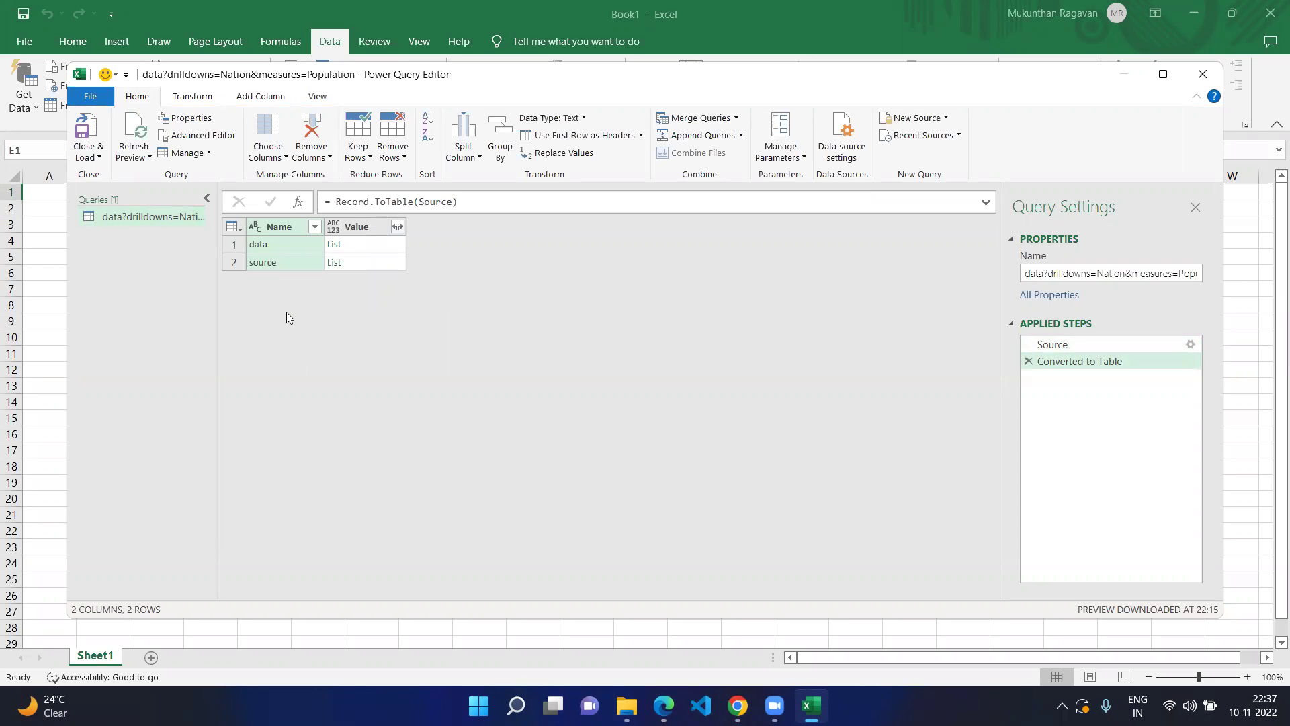
click(398, 228)
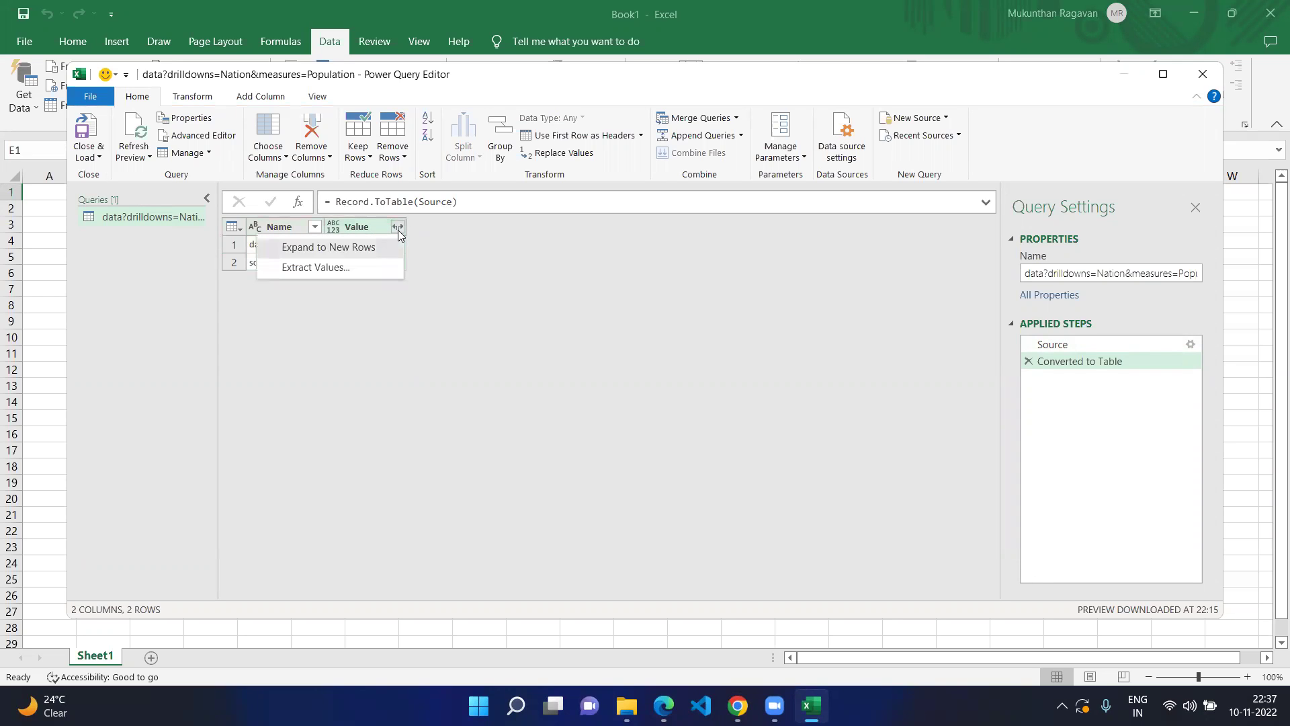
click(361, 248)
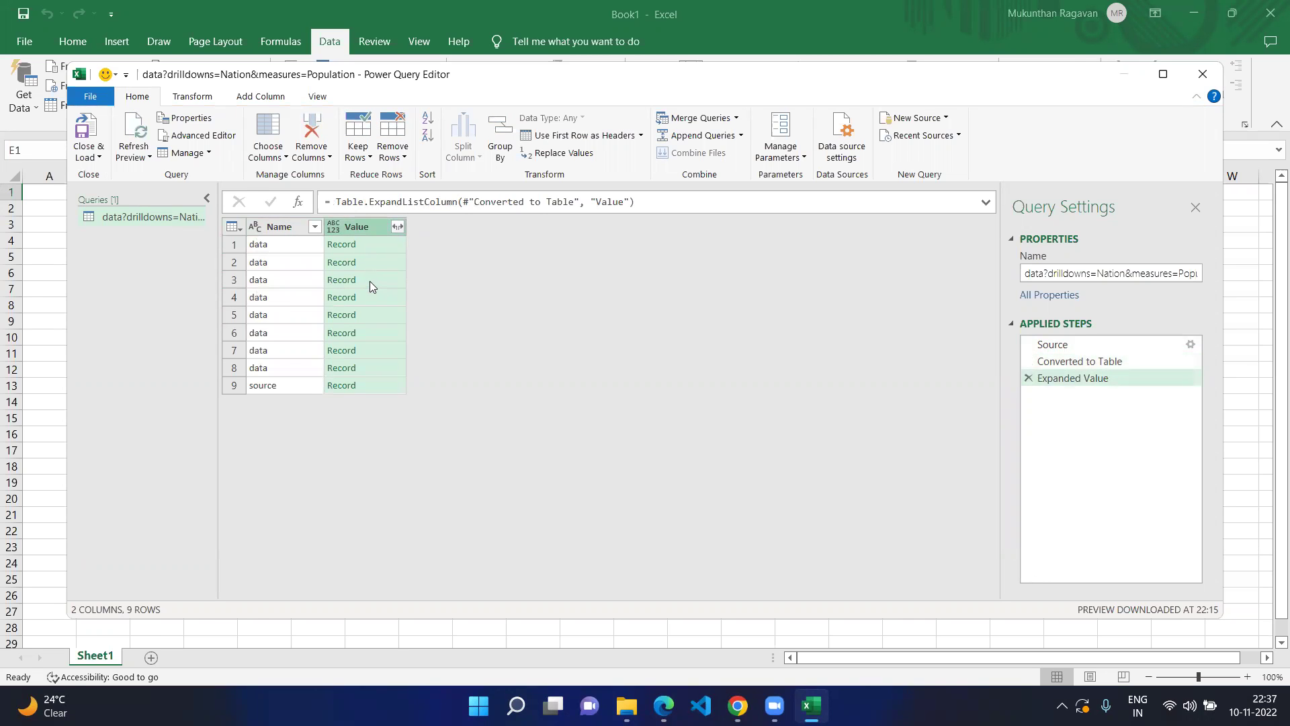
key(alt+Tab)
click(323, 41)
key(alt+Tab)
Filter the Name column to exclude 'source', keeping the eight data rows
click(315, 226)
click(361, 441)
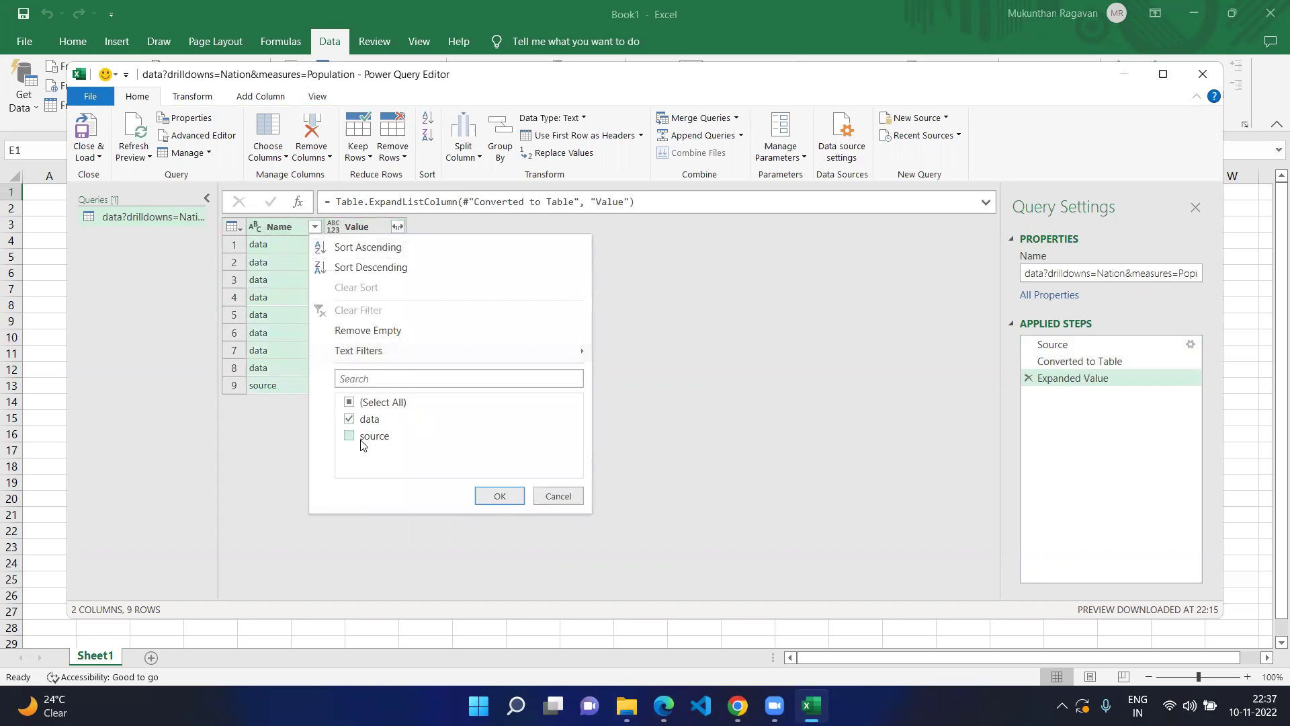
click(500, 496)
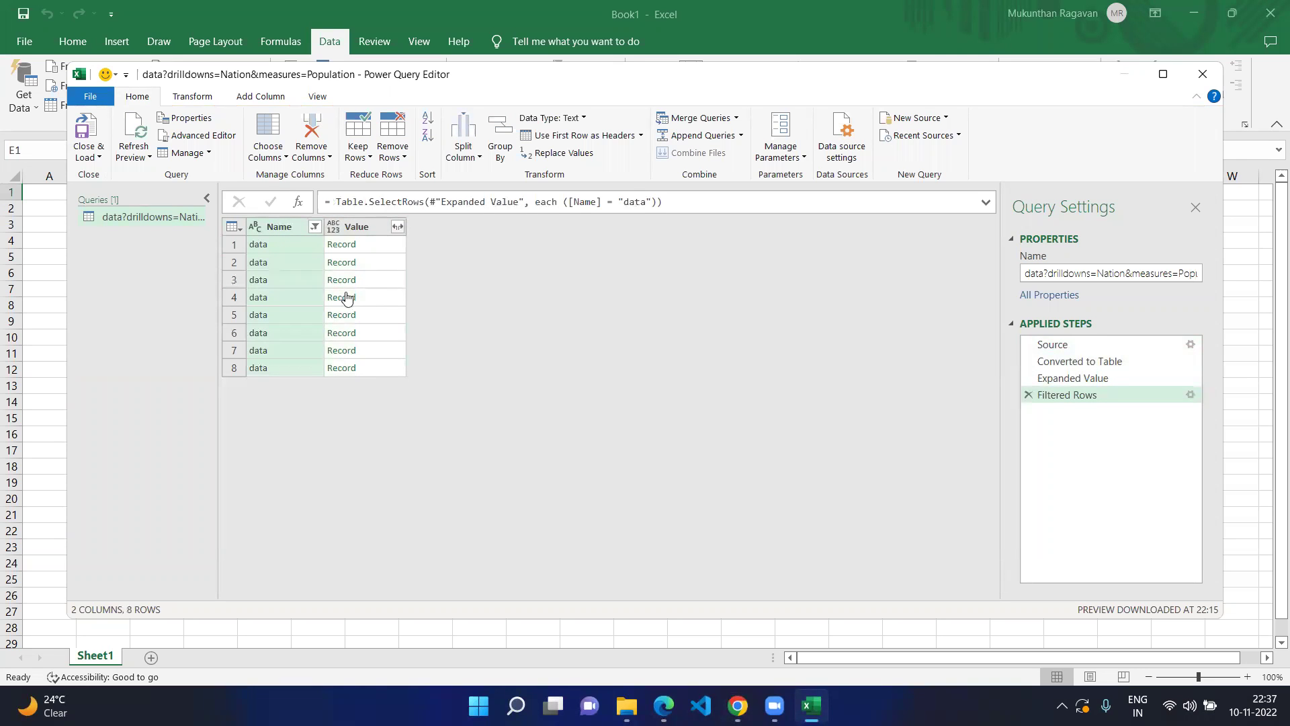
click(399, 227)
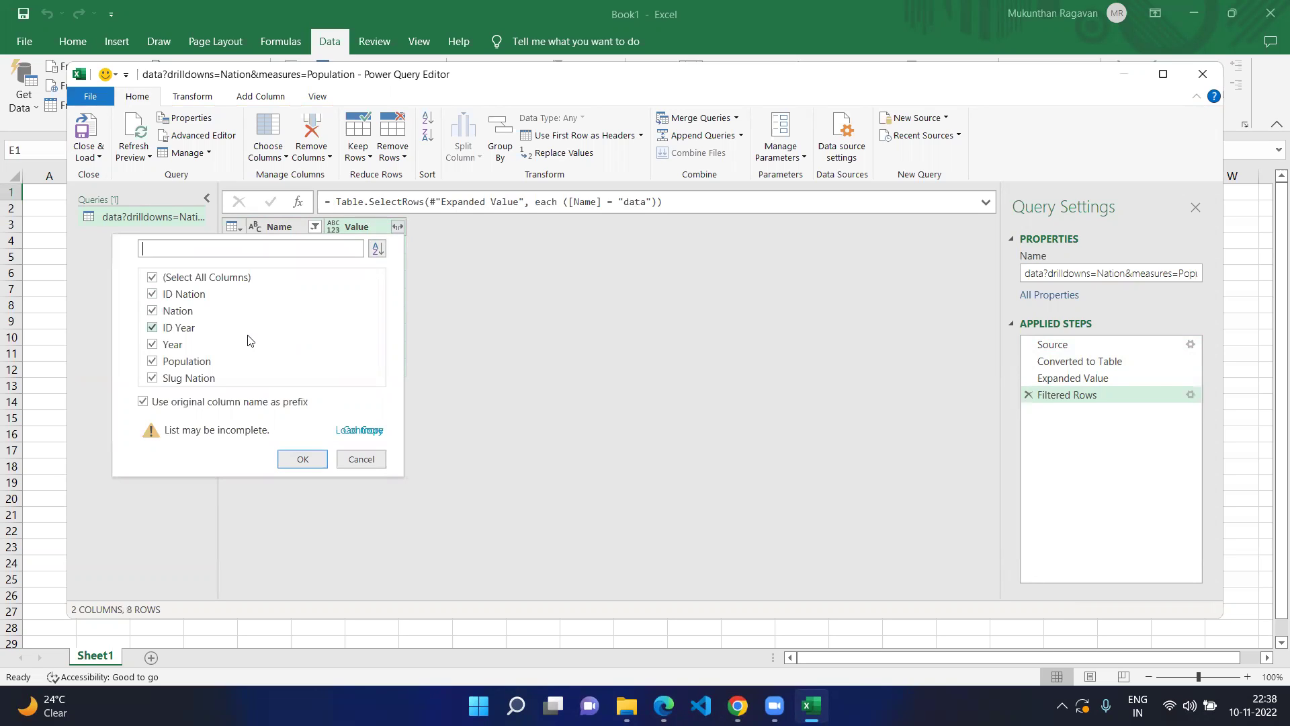
Expand Value into all six fields, ID Nation through Slug Nation, after checking the JSON record
key(alt)
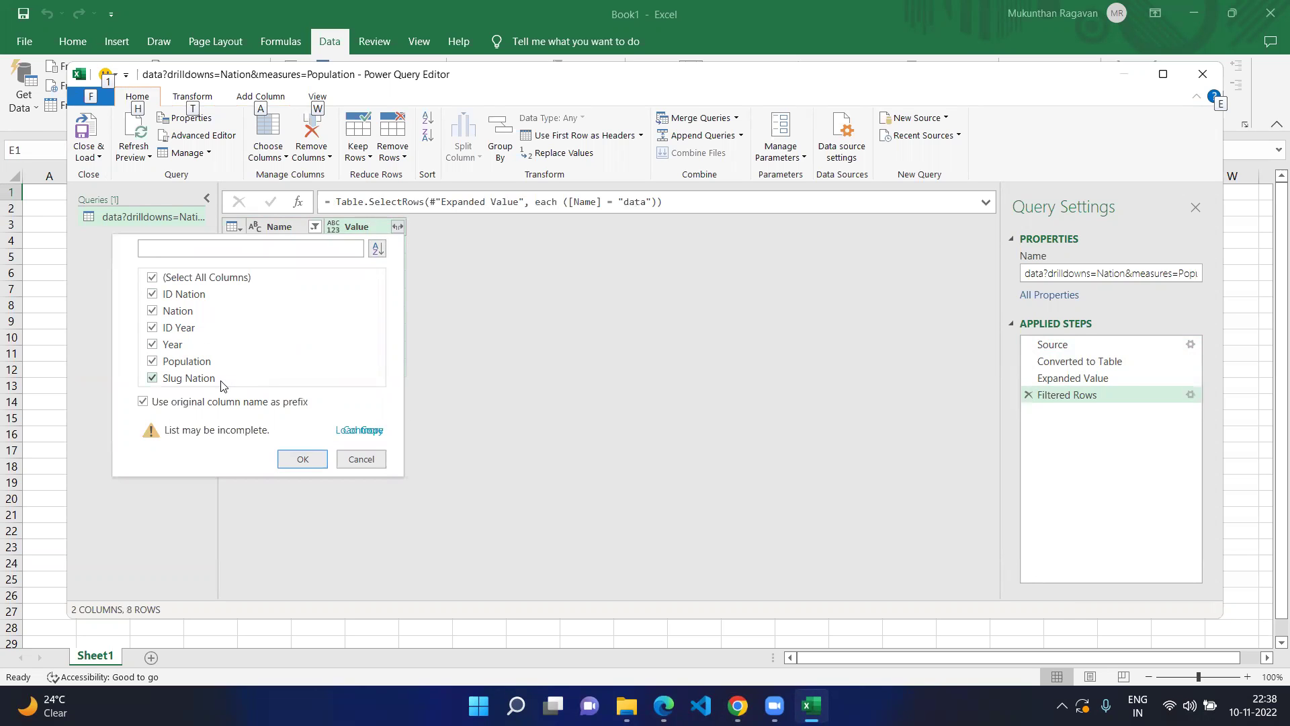
key(alt+Tab)
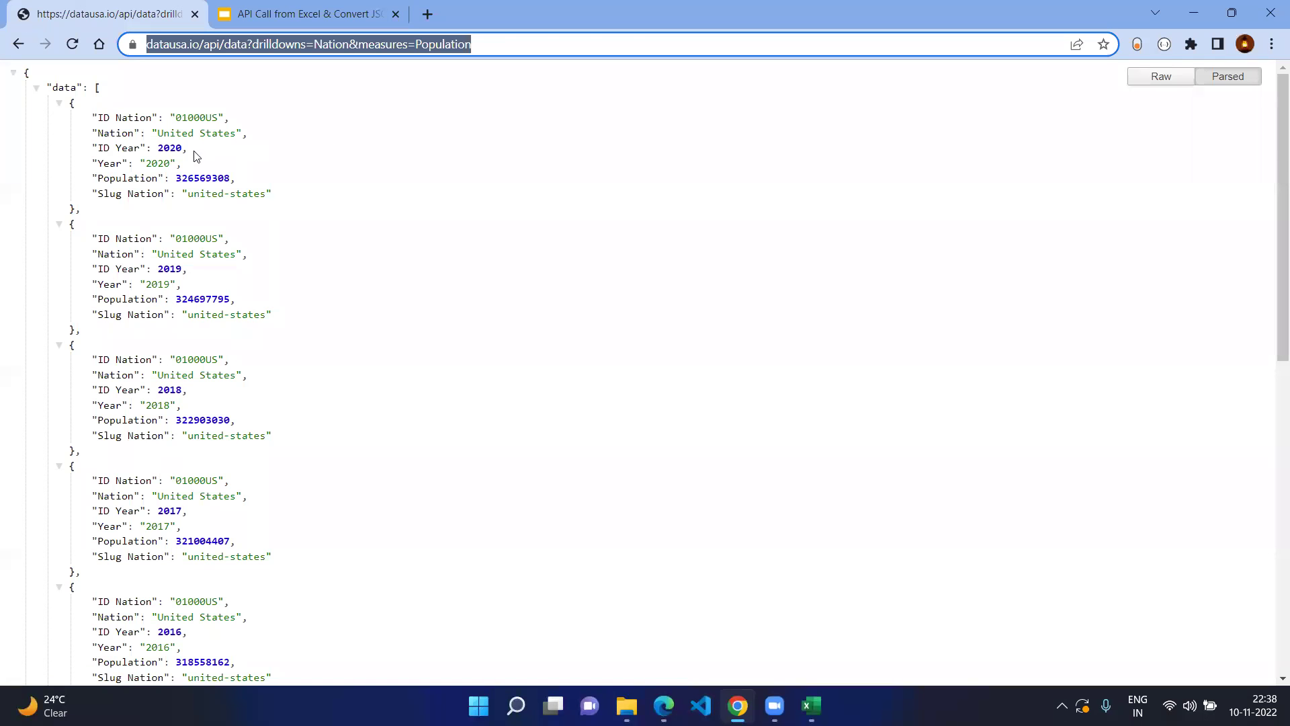
drag(94, 115, 146, 161)
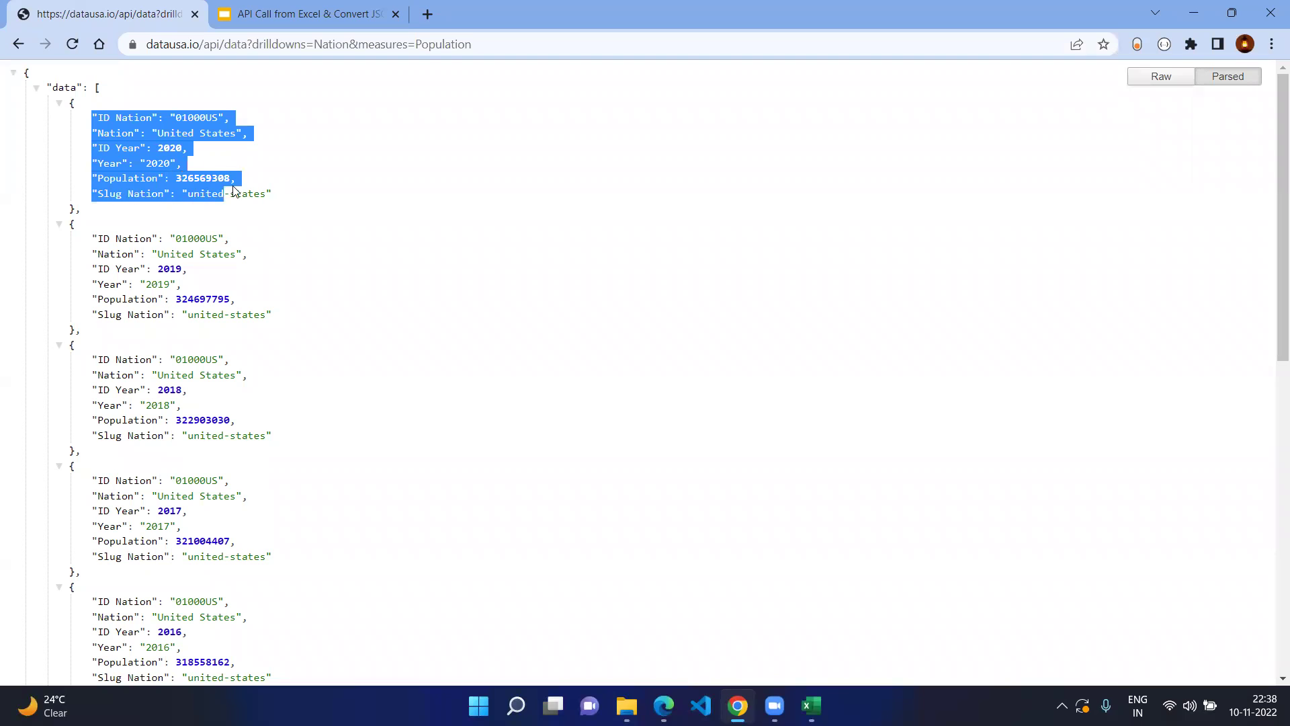
drag(233, 191, 279, 195)
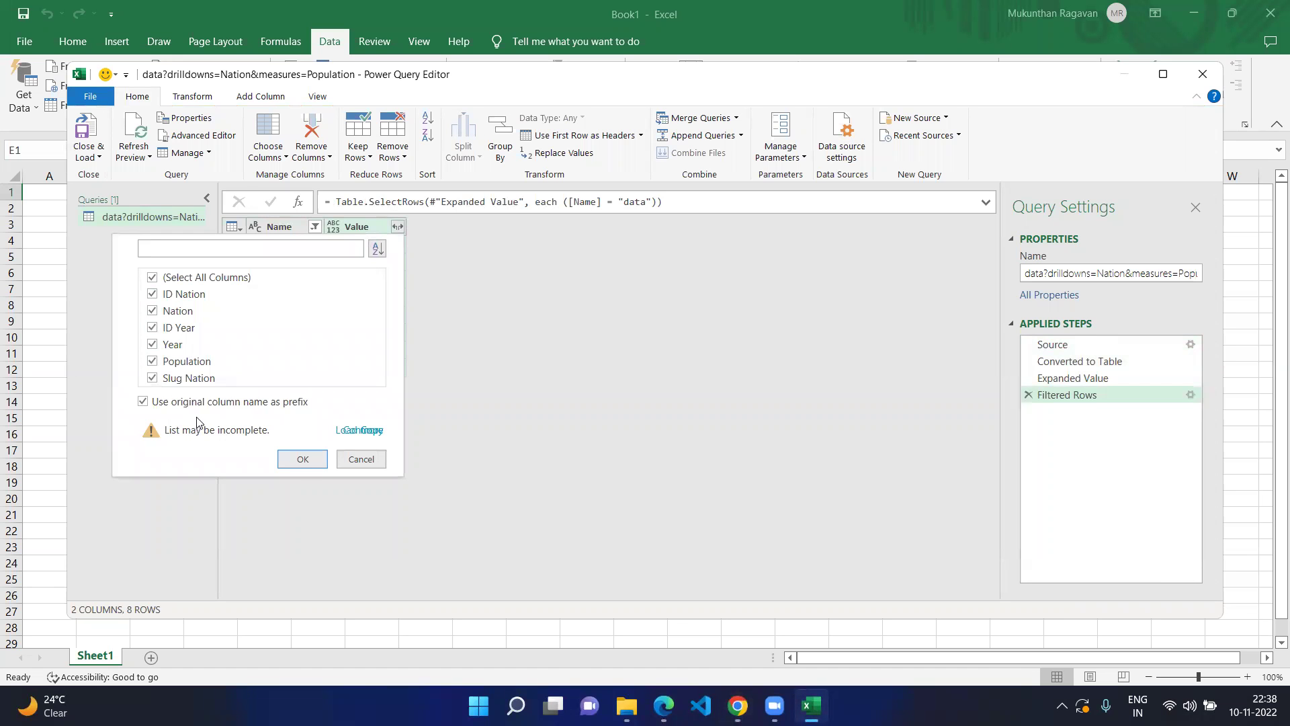
click(308, 458)
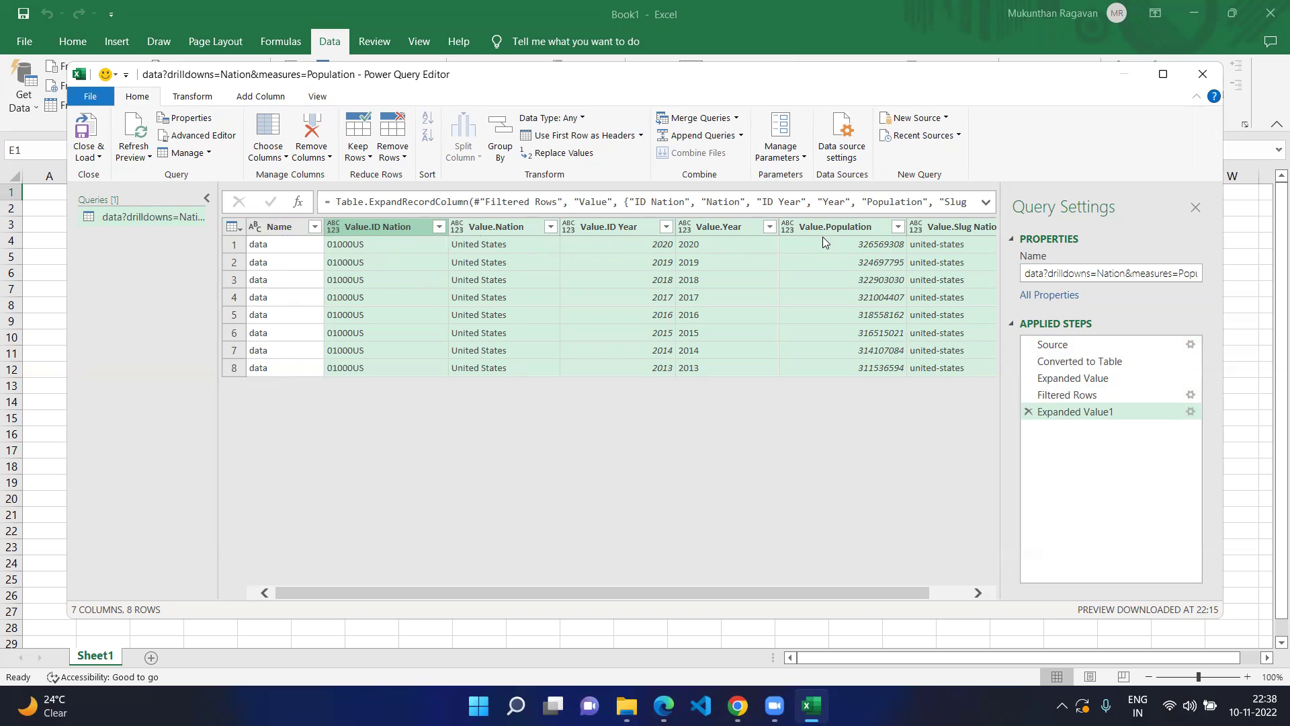
key(alt+Tab)
click(186, 178)
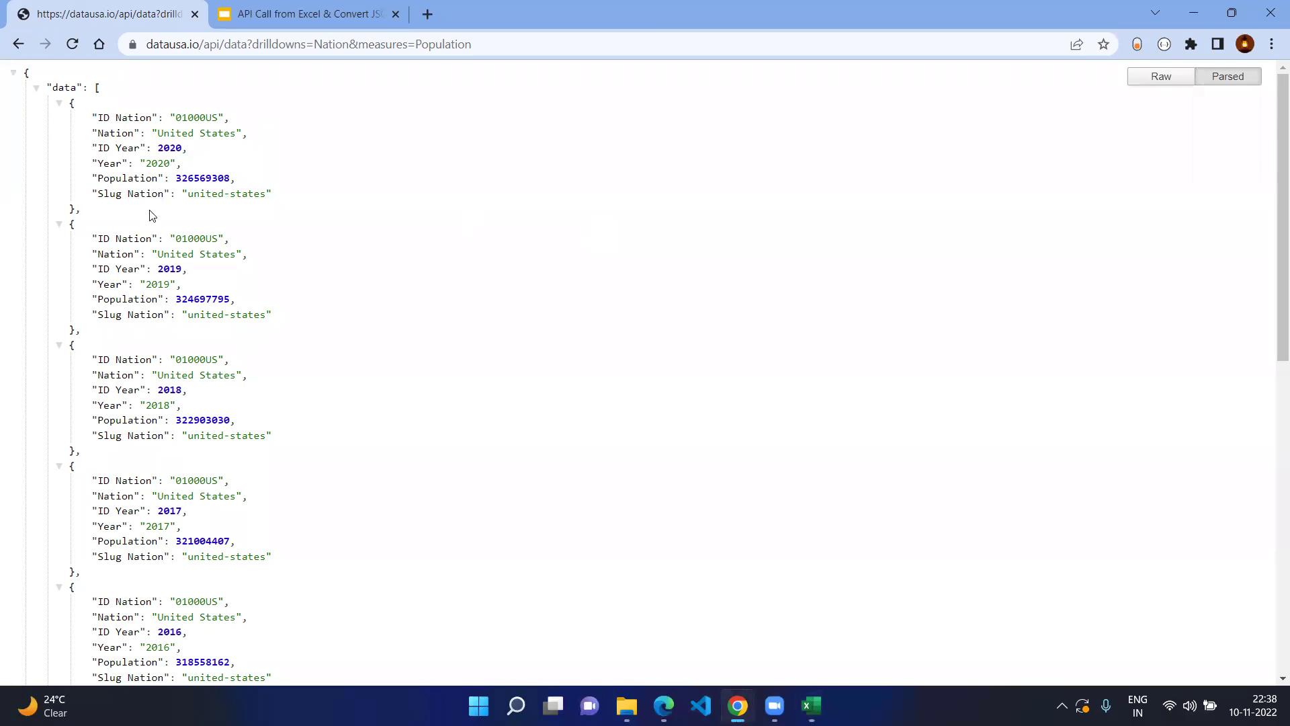
key(alt+Tab)
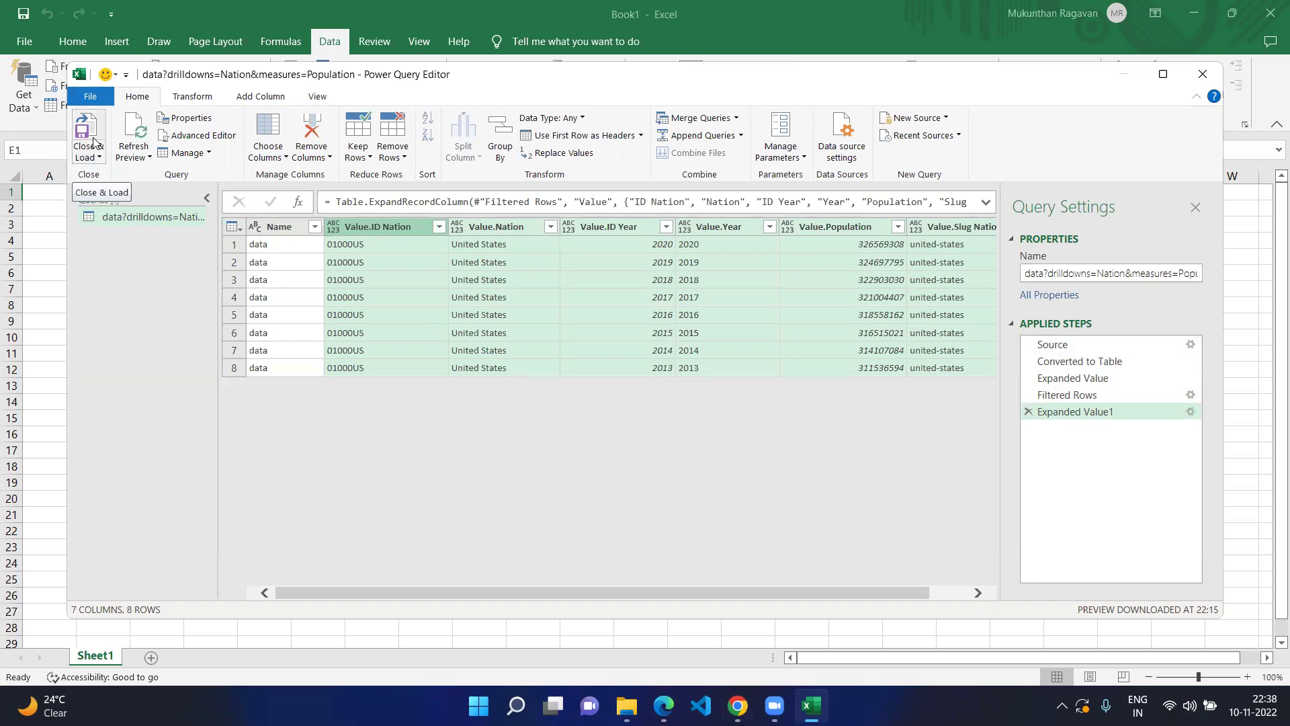
click(1070, 344)
click(1075, 362)
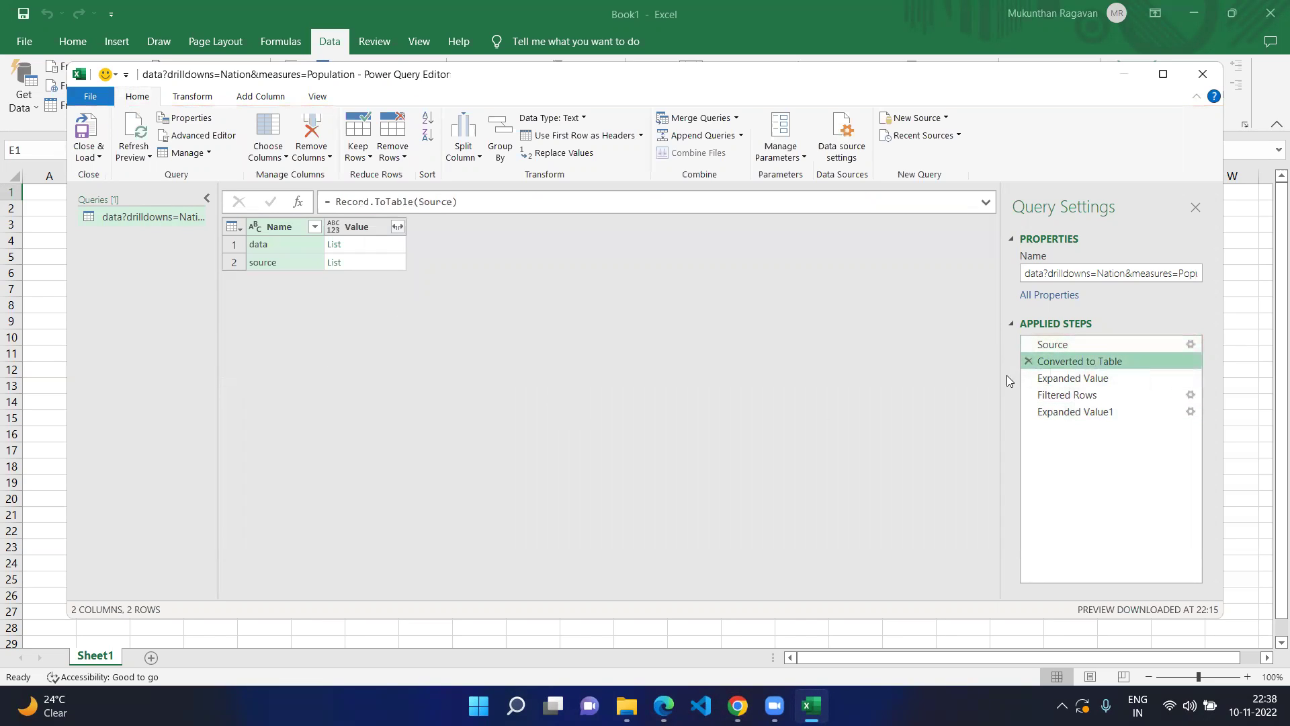
click(1063, 378)
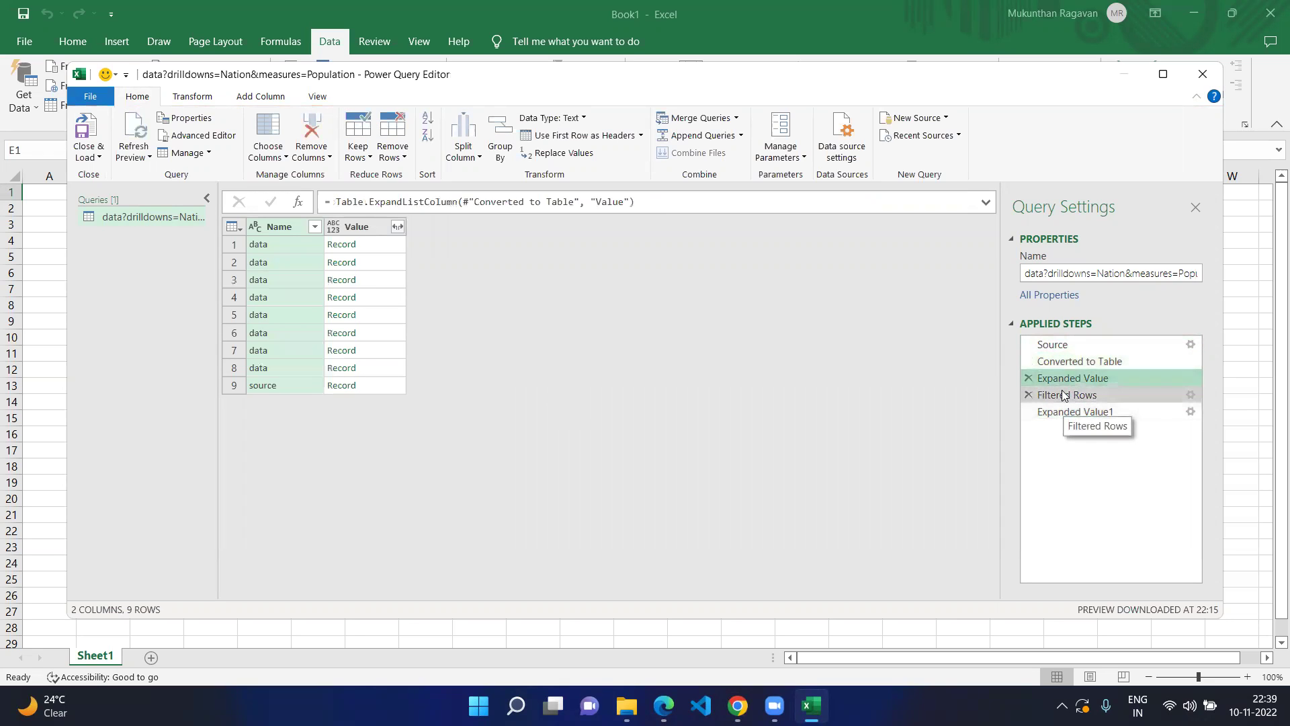
click(1066, 397)
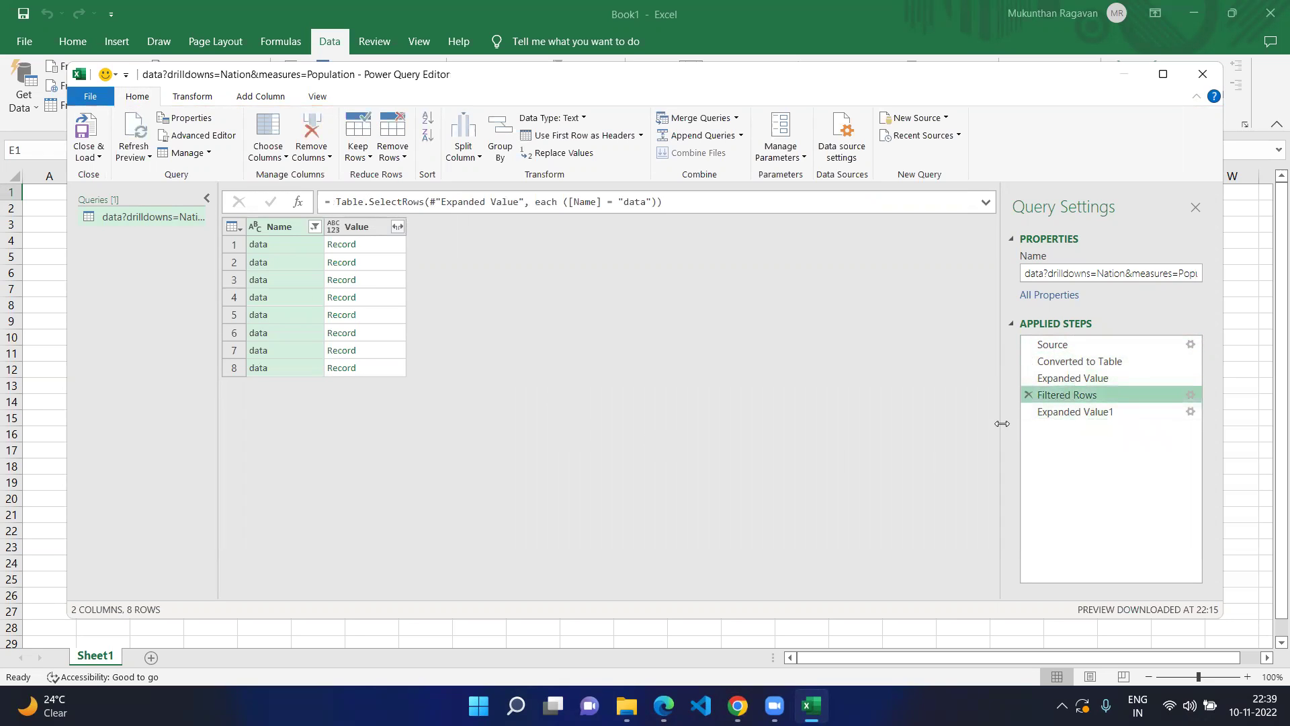
click(1046, 413)
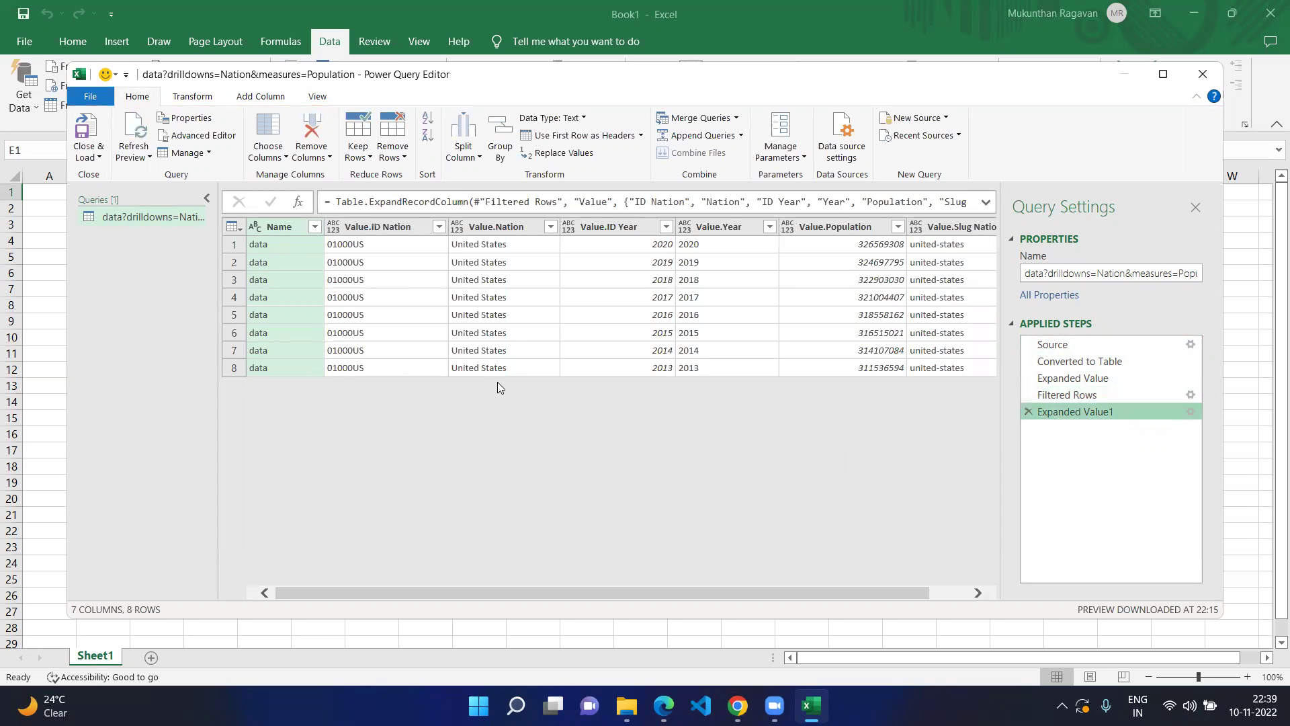
Close & Load the query as an eight-row table on a new worksheet
click(86, 134)
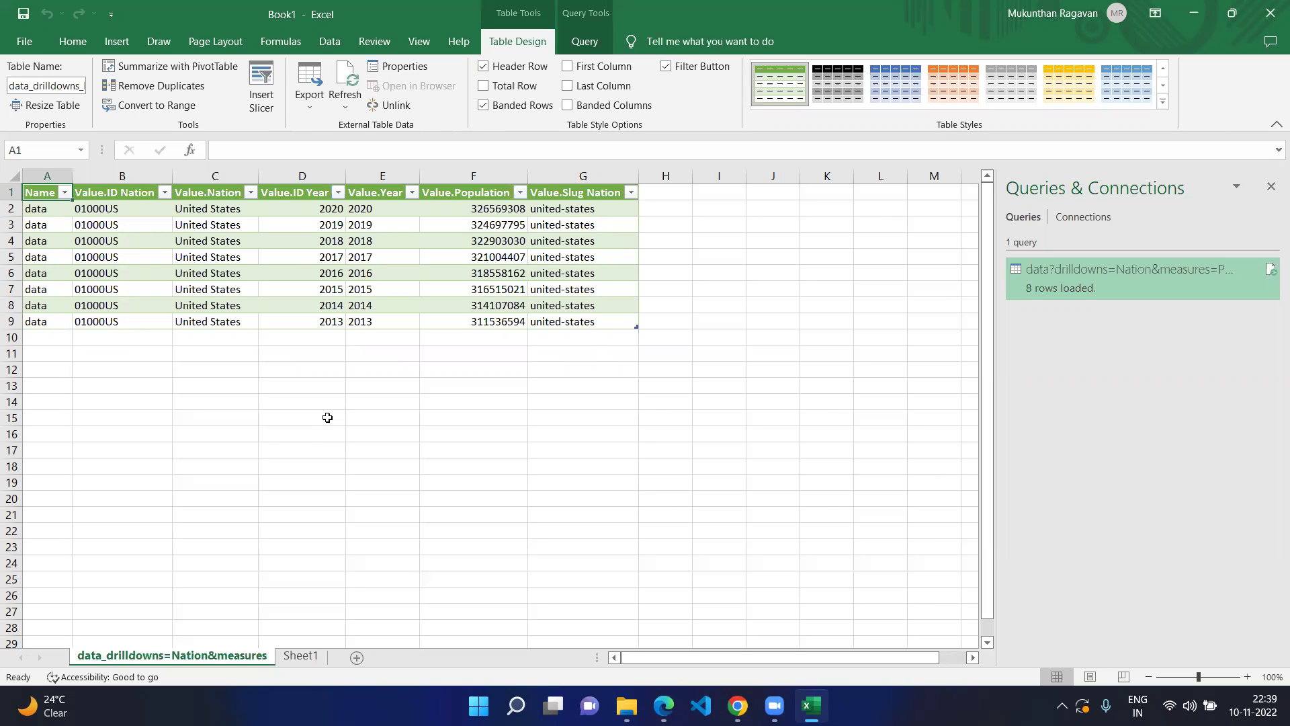
click(329, 41)
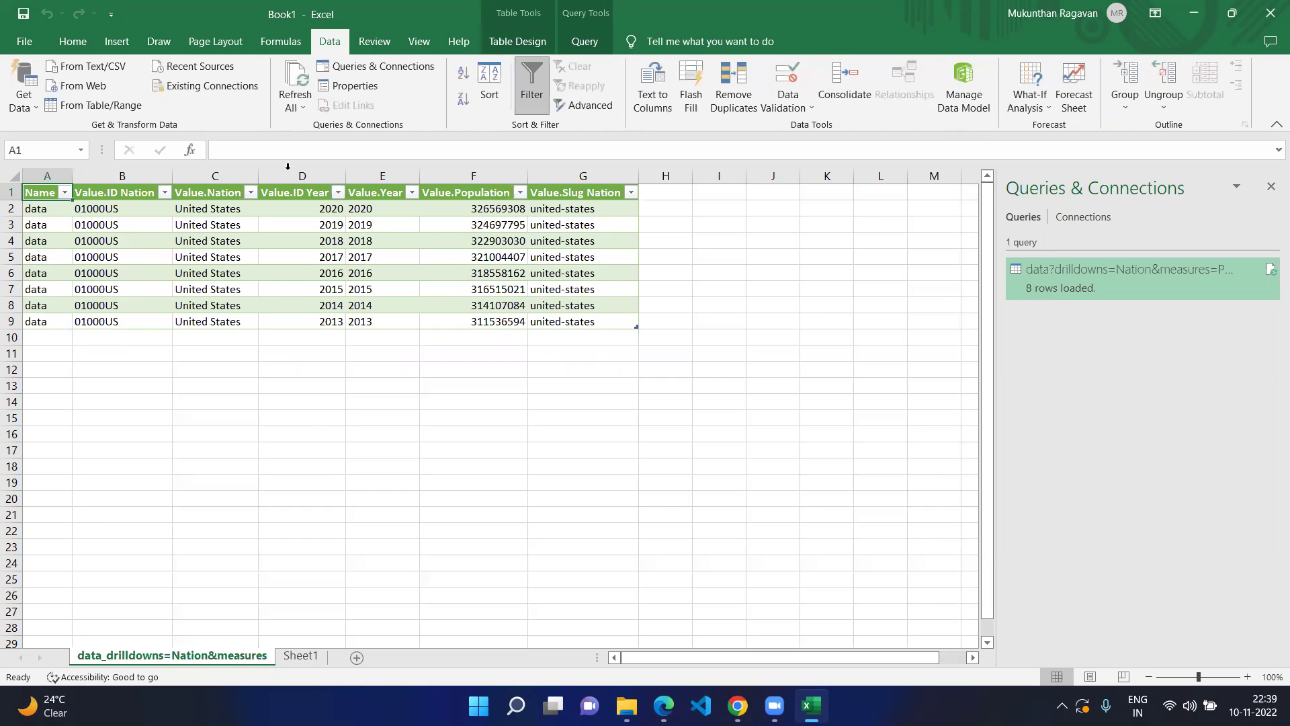
click(23, 87)
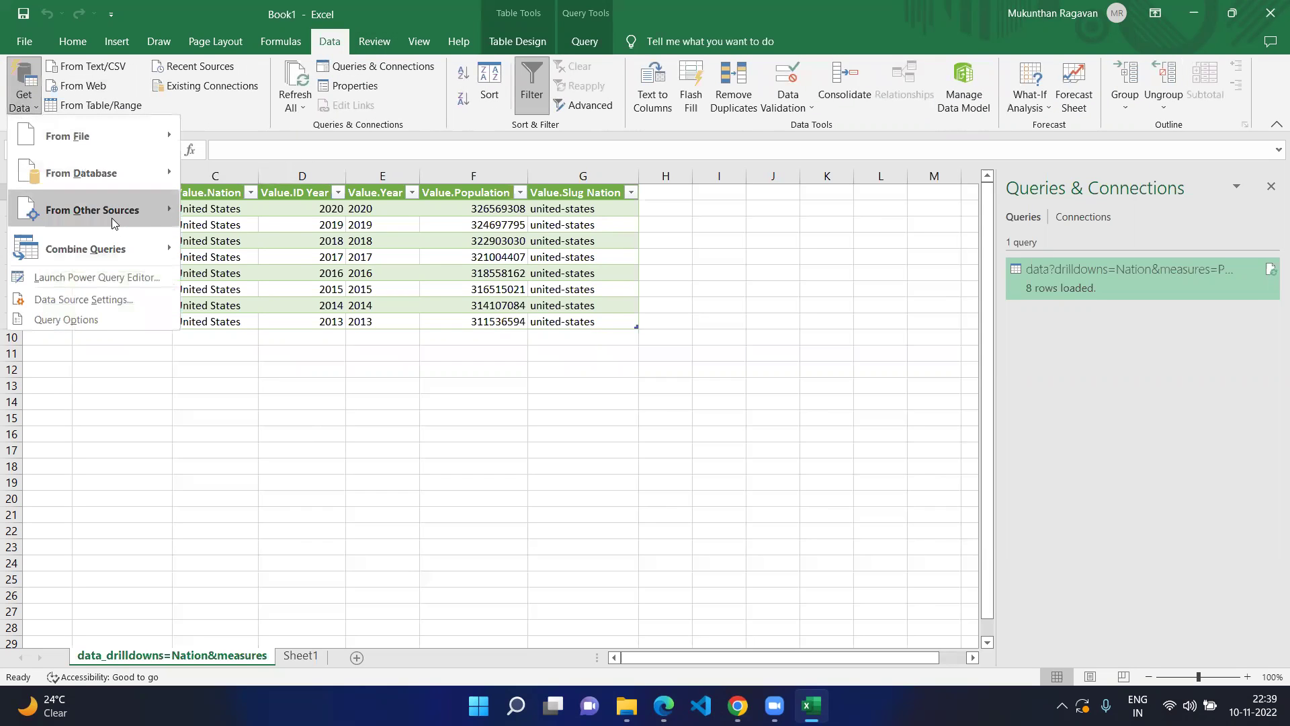
mouse_move(112, 217)
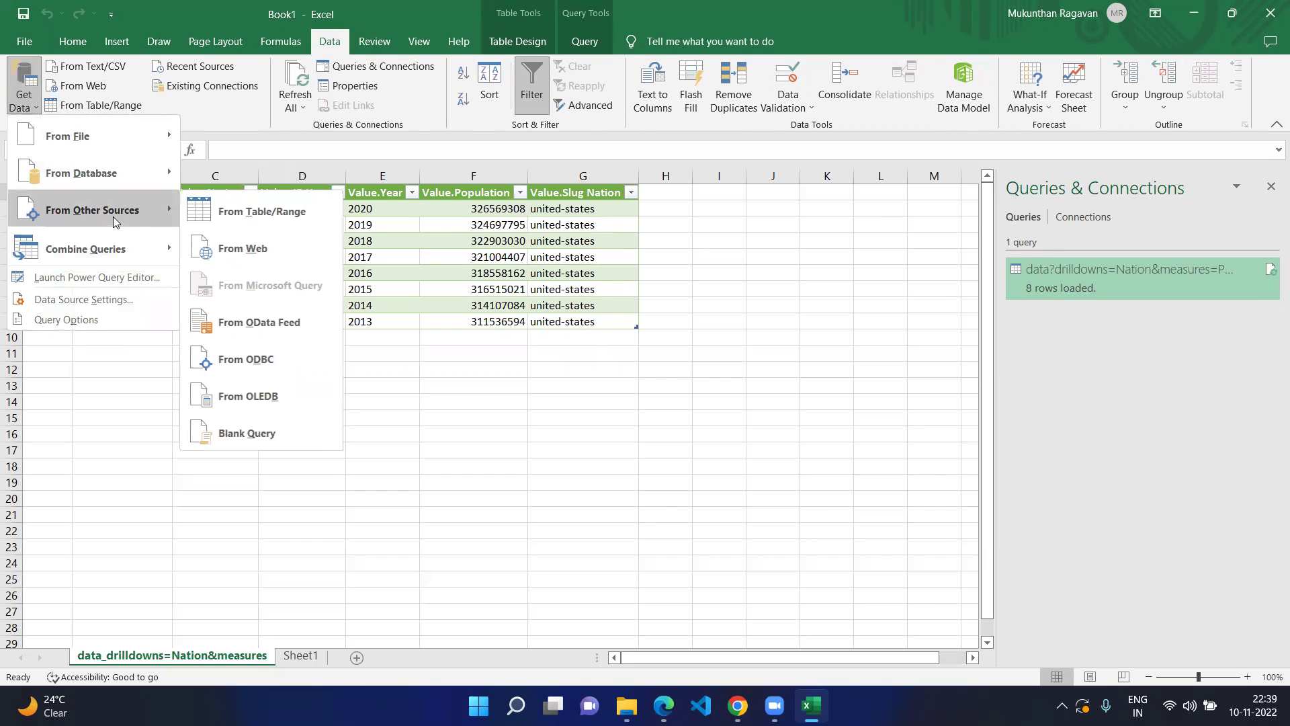
click(224, 252)
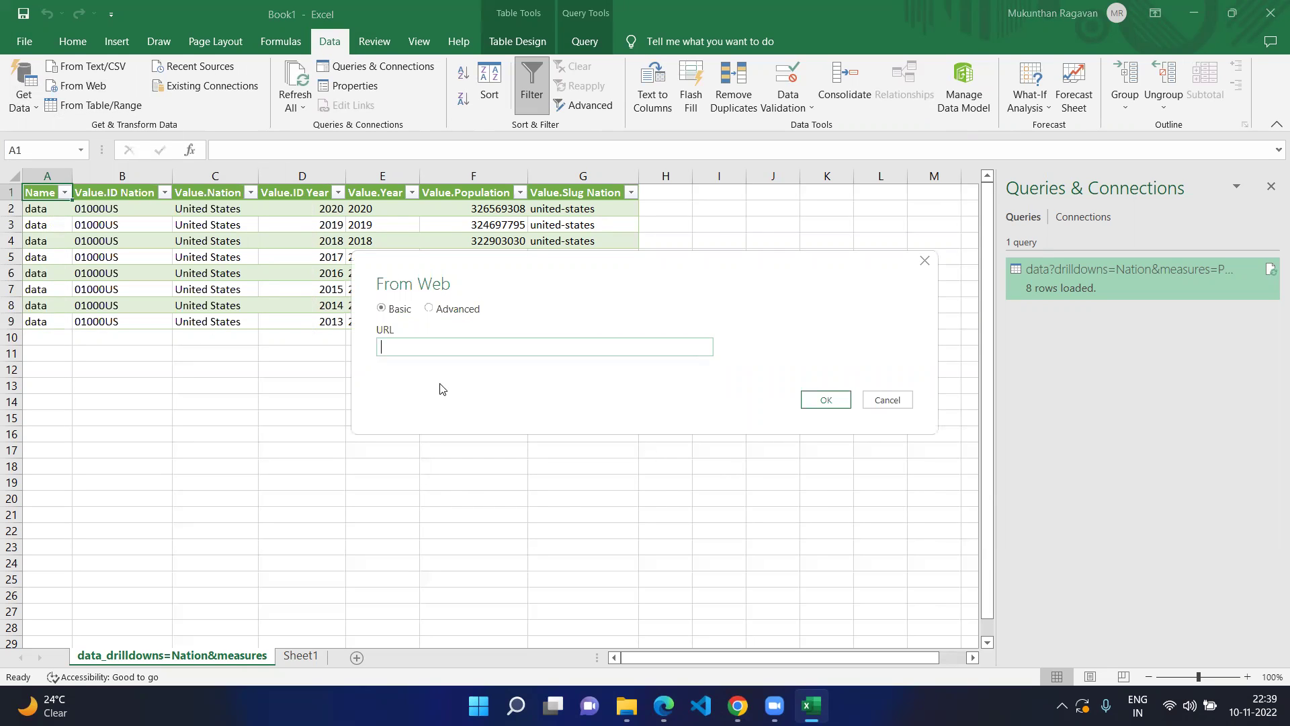
click(463, 313)
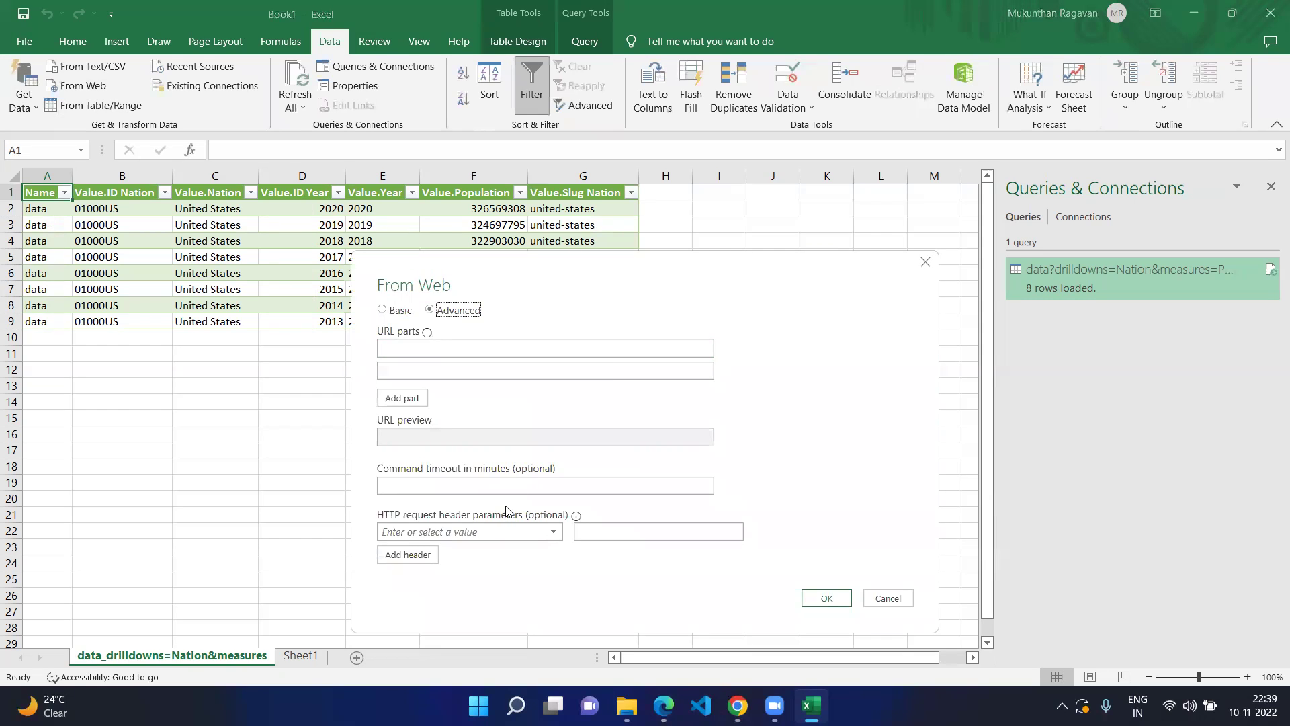
click(888, 597)
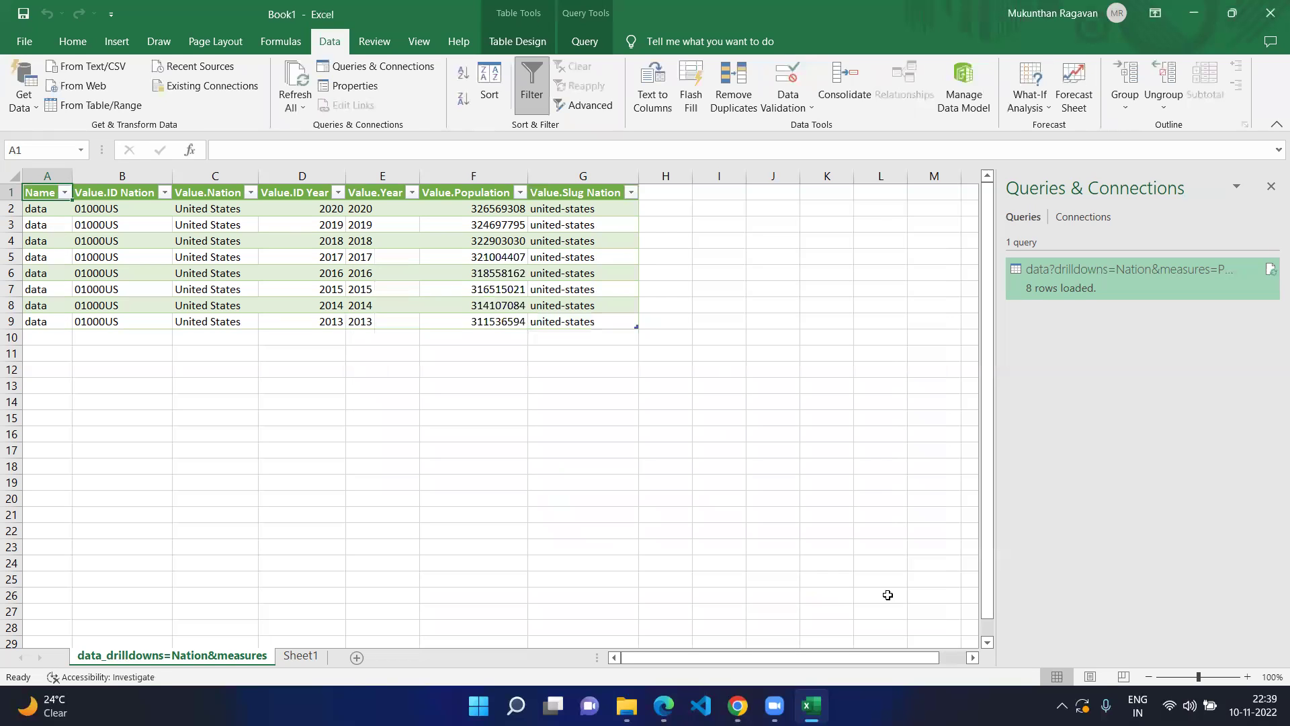